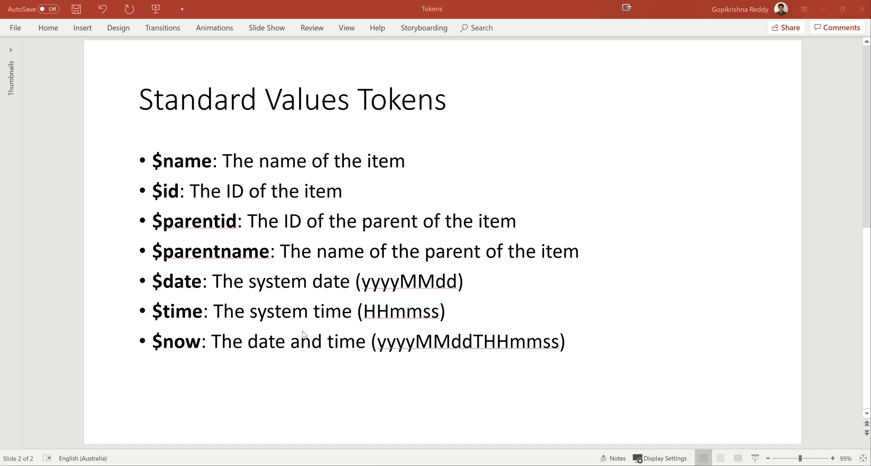
# Step: Switch from the PowerPoint tokens slide to Sitecore Content Editor in Edge
pyautogui.hotkey('alt', 'Tab')
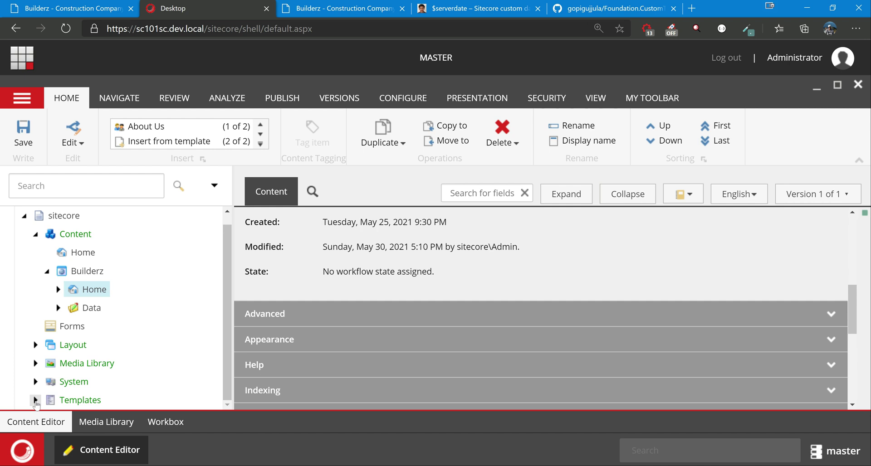
# Step: Insert a new template named 'Token Example' into Templates/Project/Builderz and close the wizard
pyautogui.click(36, 400)
pyautogui.scroll(-3, 130, 333)
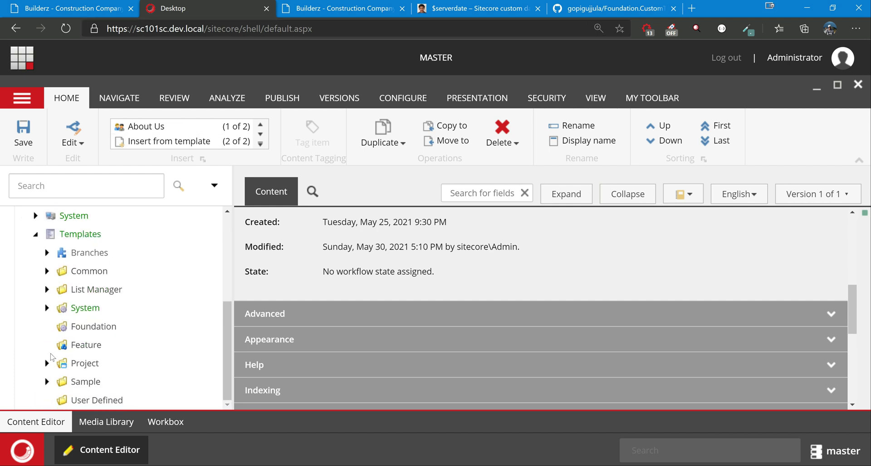
pyautogui.click(47, 363)
pyautogui.scroll(-3, 46, 368)
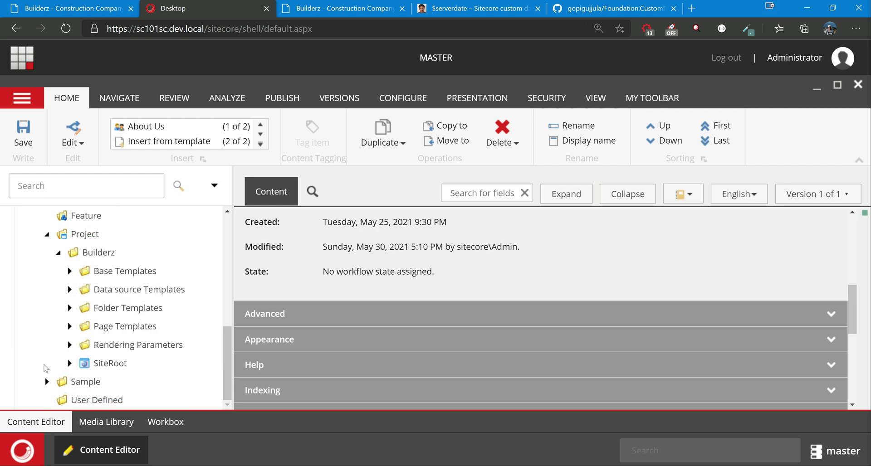
pyautogui.rightClick(161, 253)
pyautogui.moveTo(159, 250)
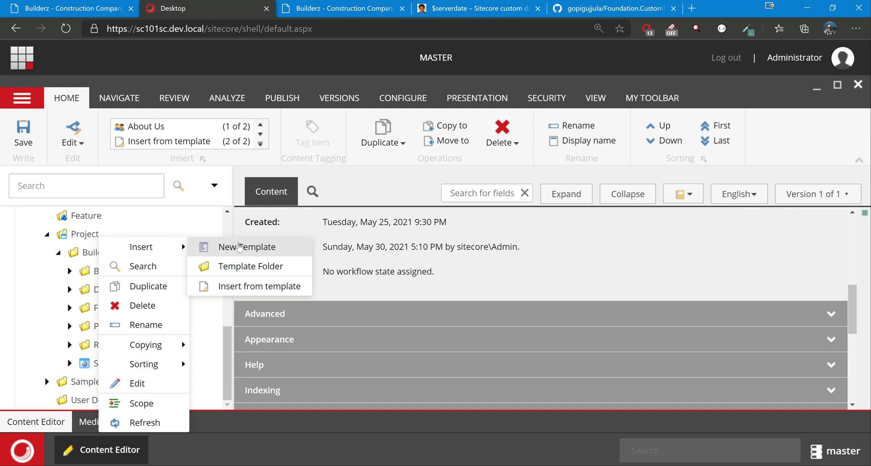
pyautogui.click(239, 247)
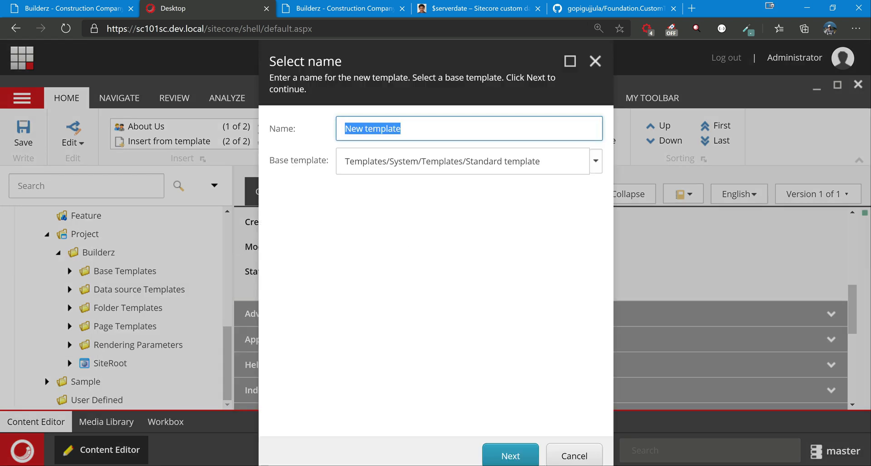
pyautogui.write('Token')
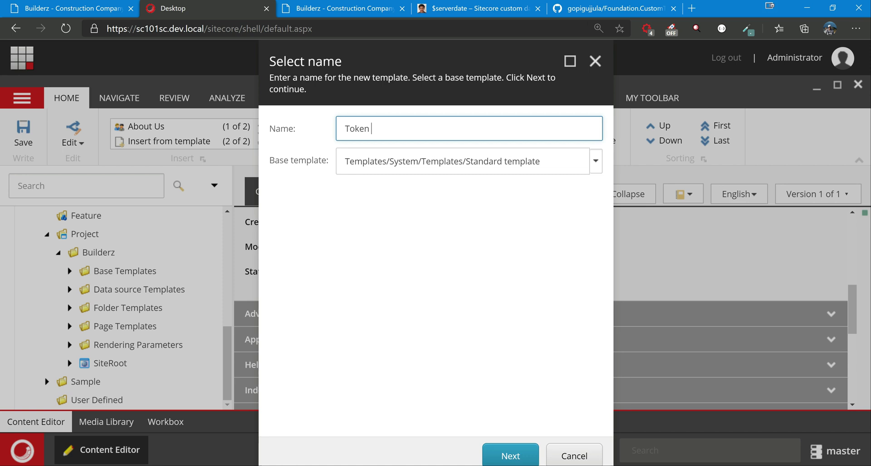
pyautogui.write(' Example')
pyautogui.click(512, 452)
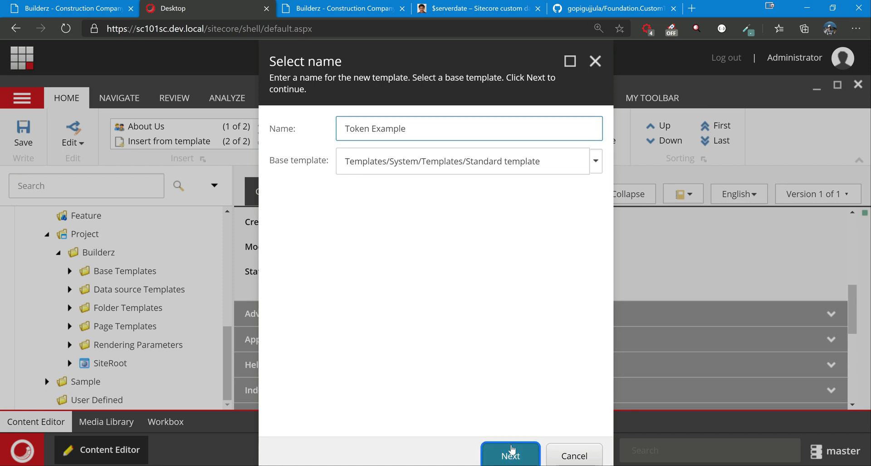
pyautogui.click(511, 452)
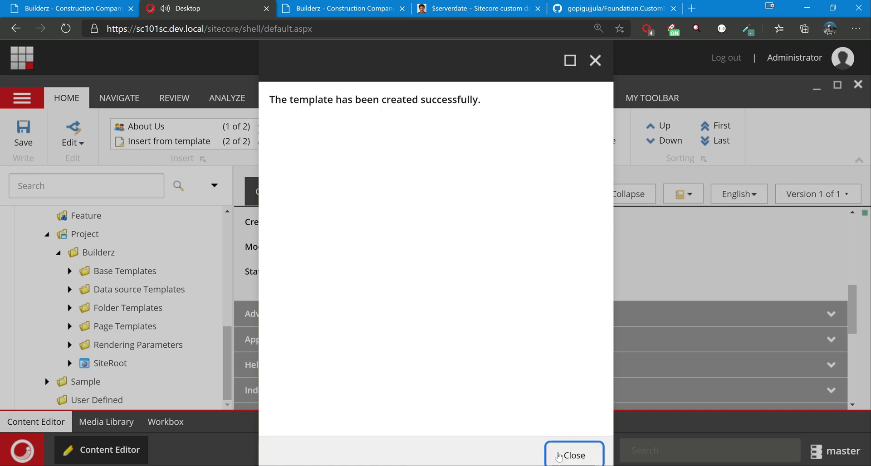
pyautogui.click(558, 456)
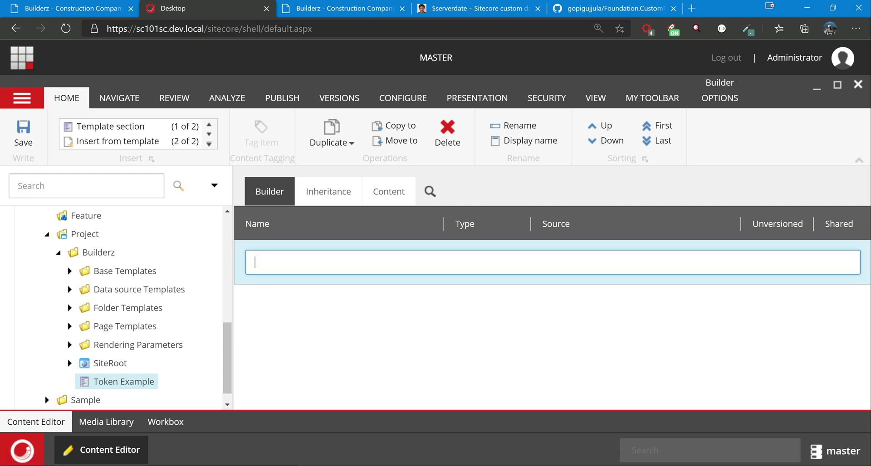
# Step: Add a Token Section with single-line text fields Name, Id and ParentId
pyautogui.write('Token S')
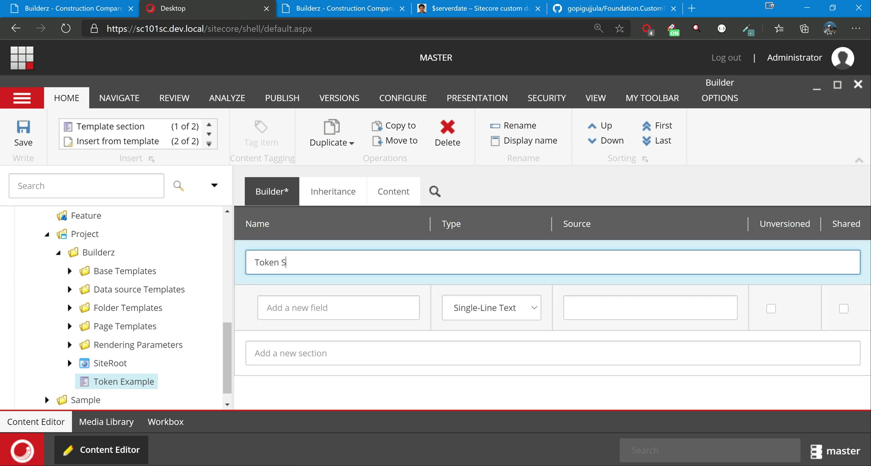
pyautogui.write('ection')
pyautogui.click(266, 297)
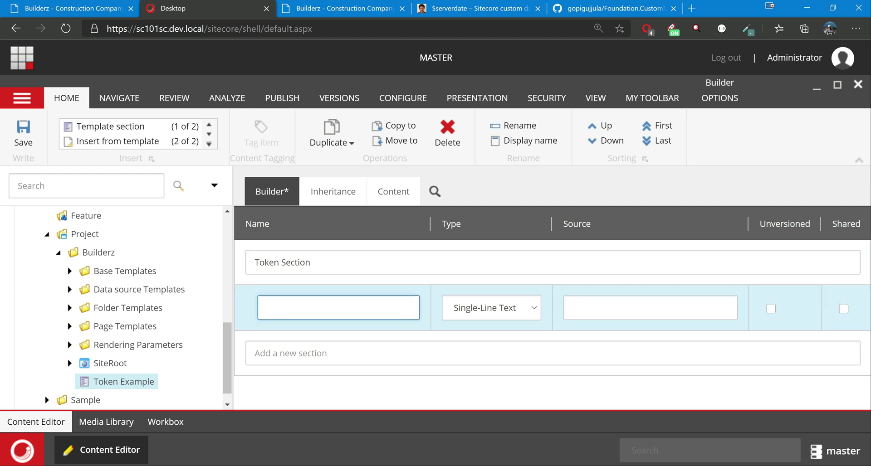
pyautogui.write('Name')
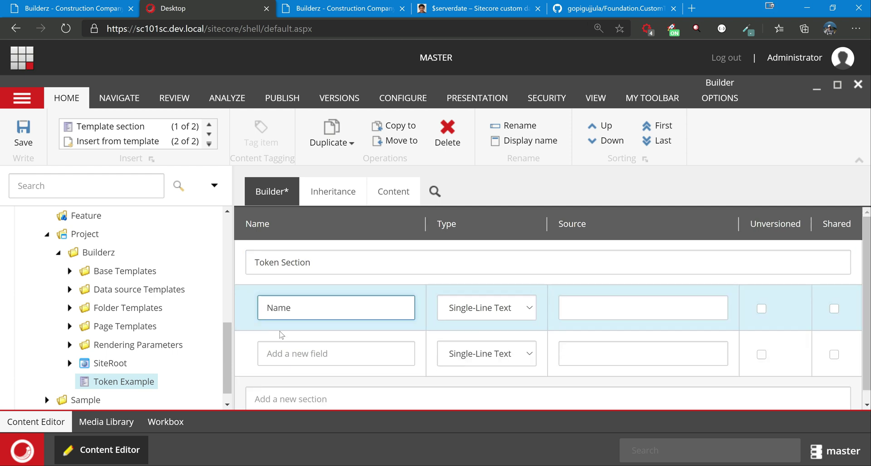
pyautogui.click(281, 350)
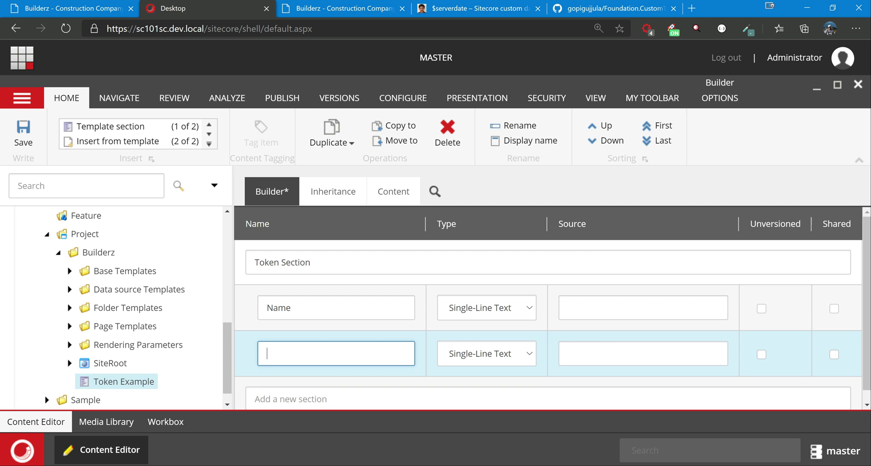
pyautogui.write('Id')
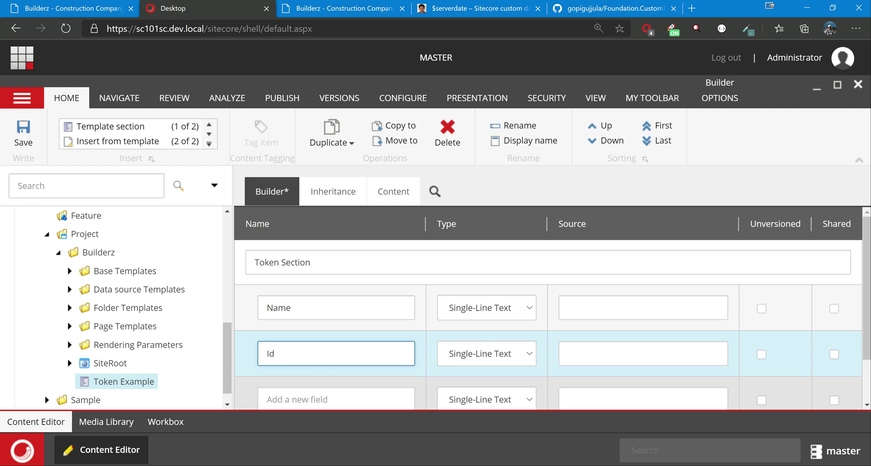
pyautogui.click(281, 396)
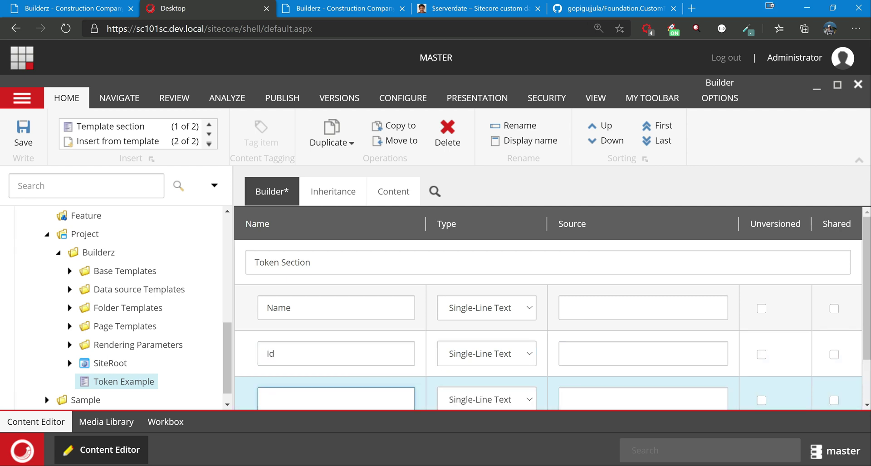
pyautogui.write('Pra')
pyautogui.write('aren')
pyautogui.write('tId')
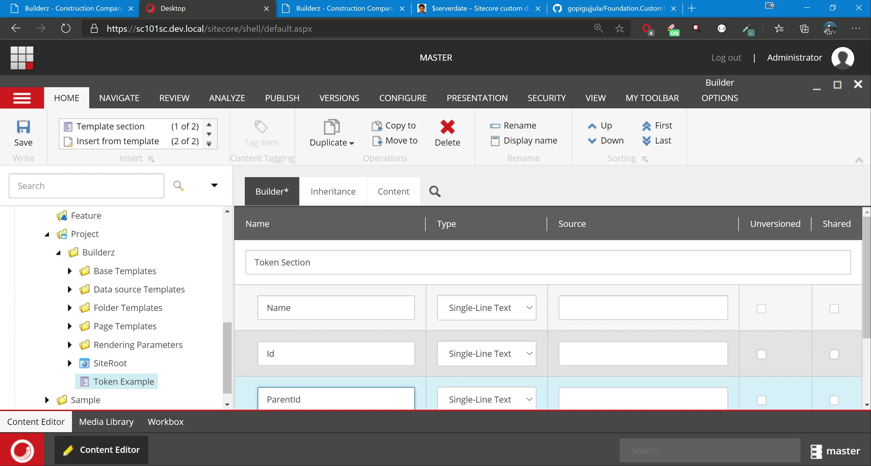
pyautogui.click(857, 191)
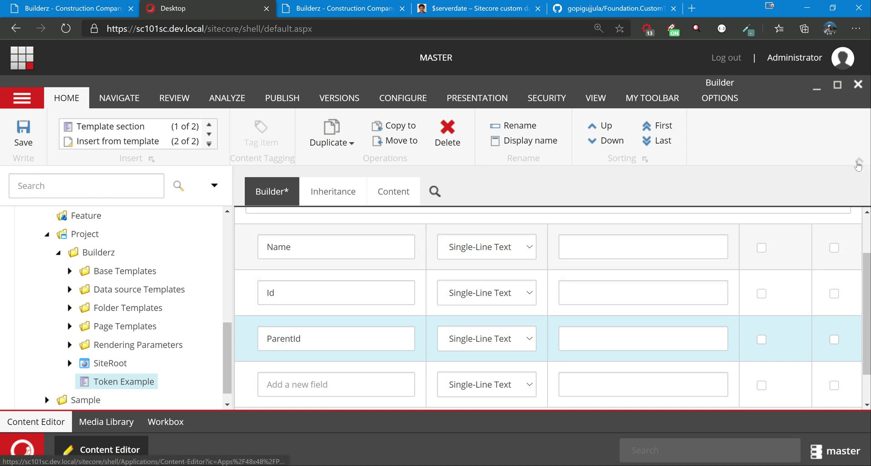
pyautogui.click(858, 161)
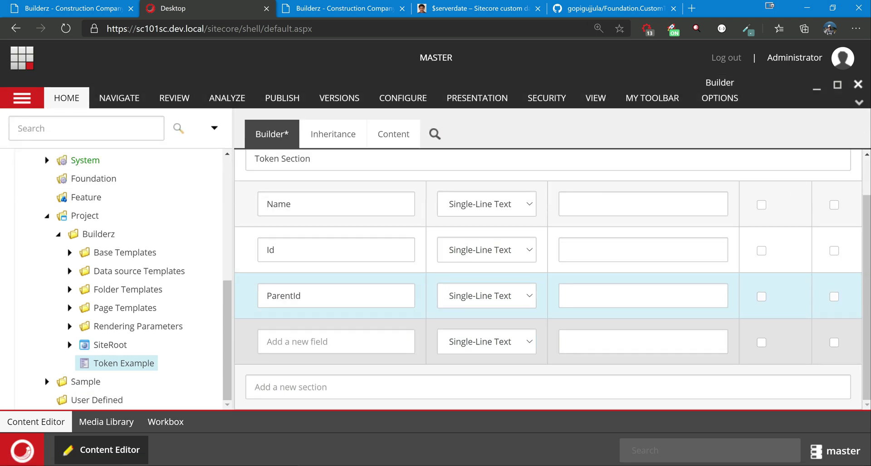
# Step: Add the ParentName, Date, Time and Now fields, then save the template
pyautogui.click(336, 342)
pyautogui.write('Parent')
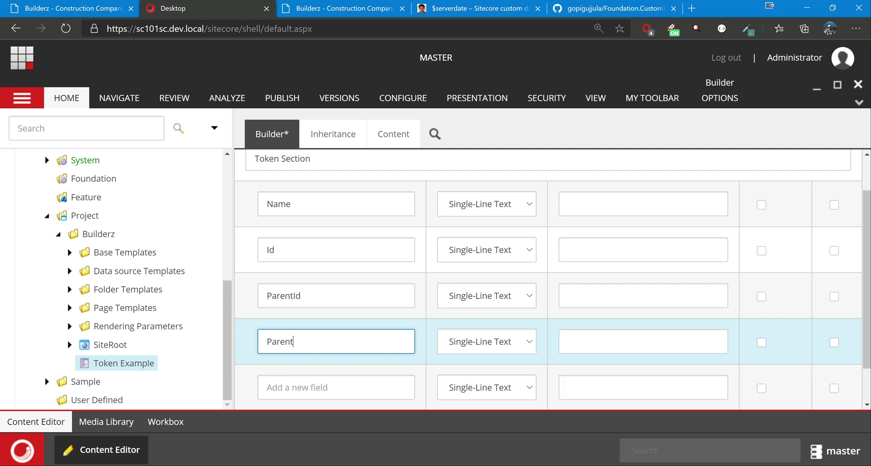
pyautogui.write('NAm')
pyautogui.write('ame')
pyautogui.click(300, 387)
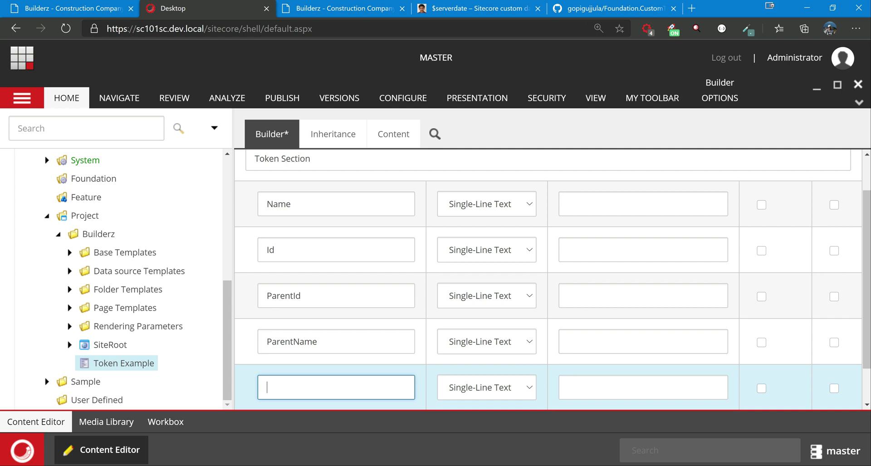
pyautogui.write('Date')
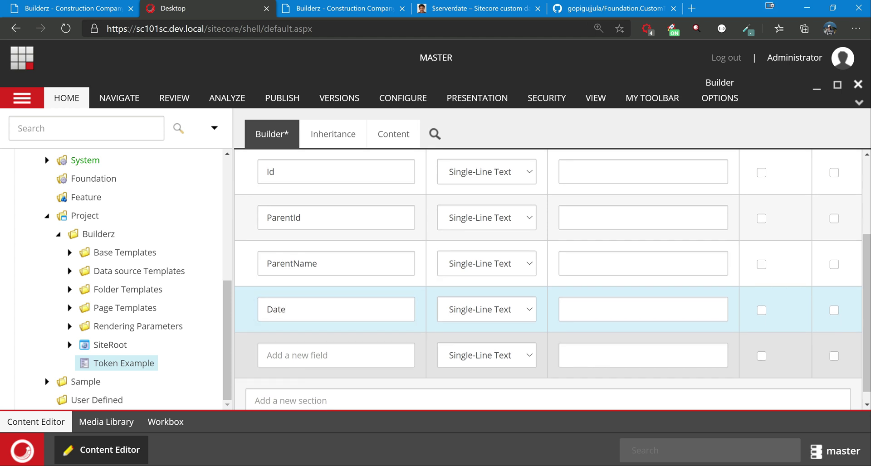
pyautogui.click(336, 355)
pyautogui.write('Time')
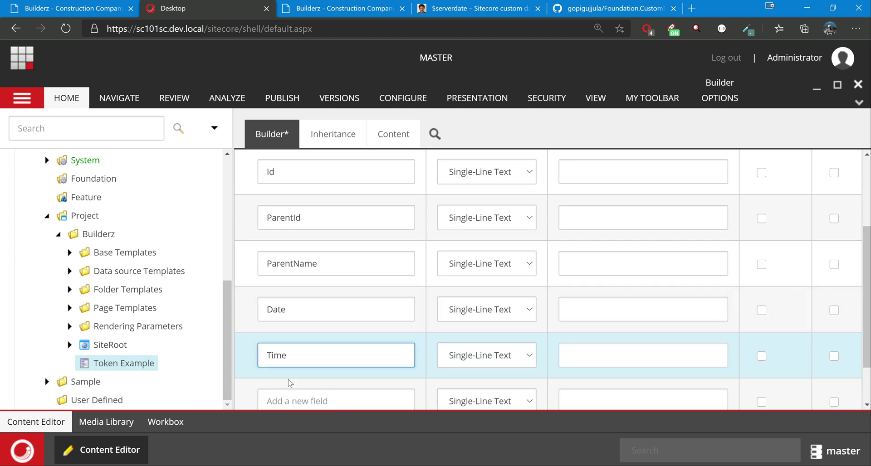
pyautogui.press('Return')
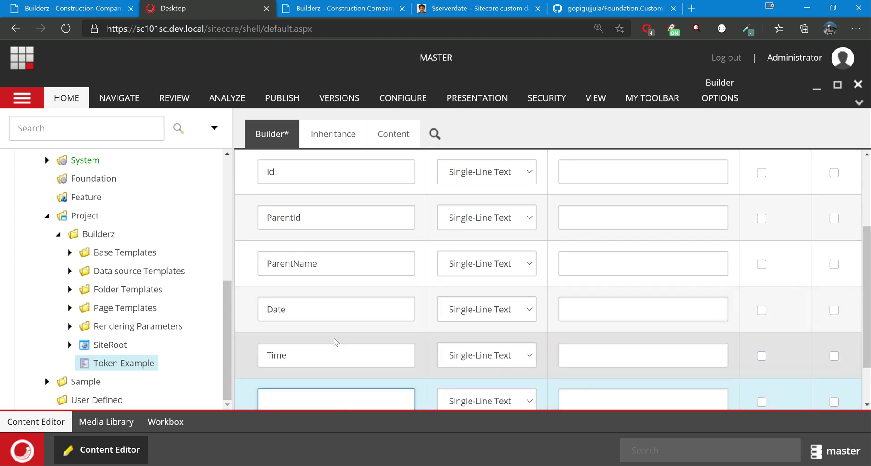
pyautogui.write('Now')
pyautogui.hotkey('ctrl', 's')
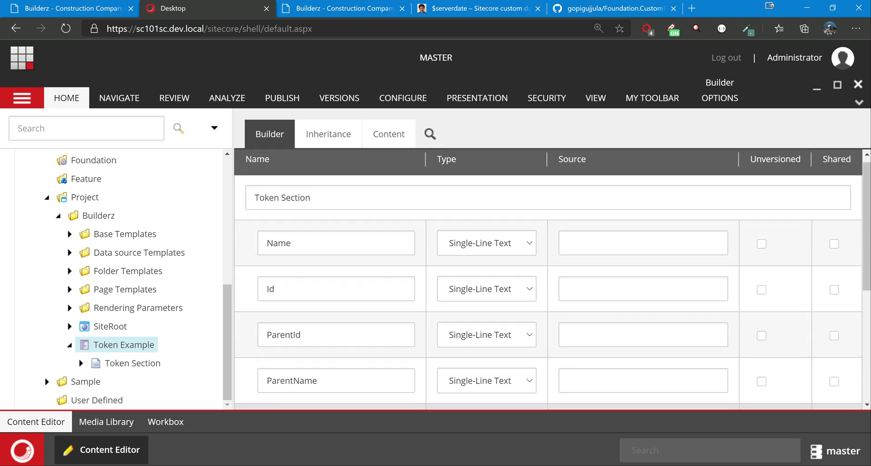
# Step: Open the Token Example template's __Standard Values item
pyautogui.click(81, 363)
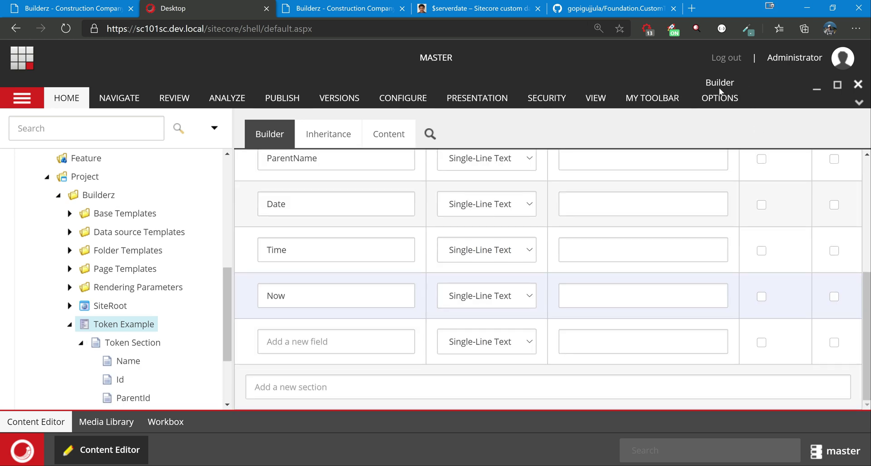
pyautogui.click(714, 107)
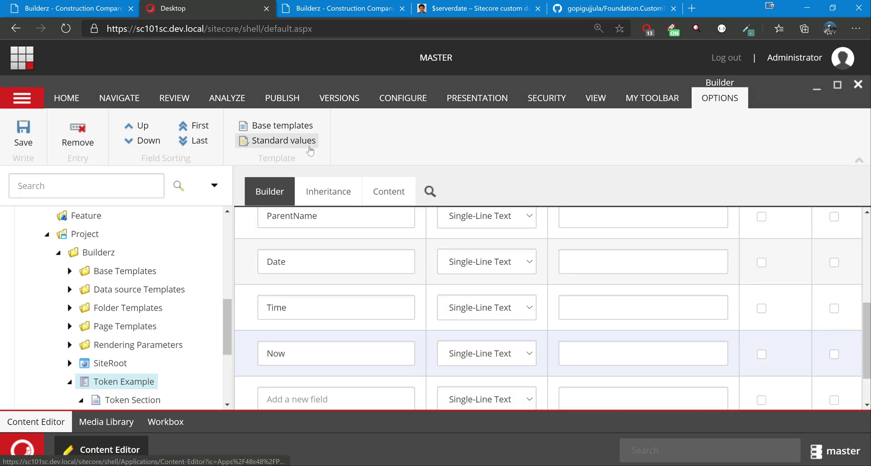
pyautogui.click(290, 146)
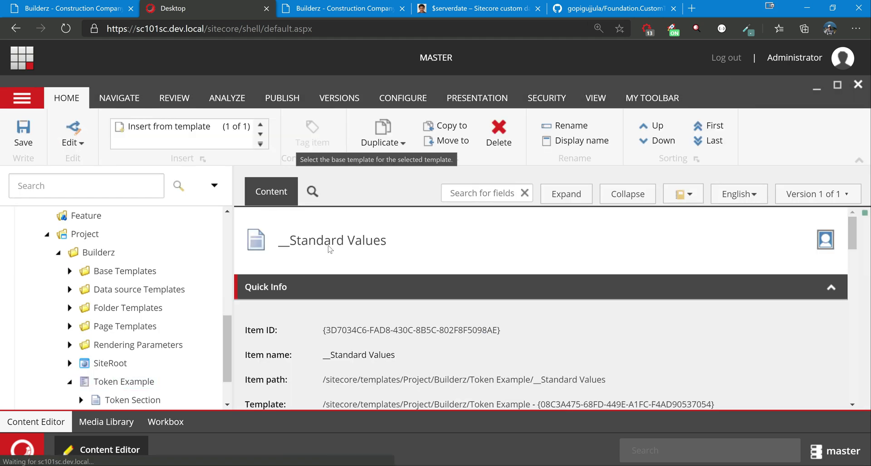
pyautogui.scroll(-3, 463, 284)
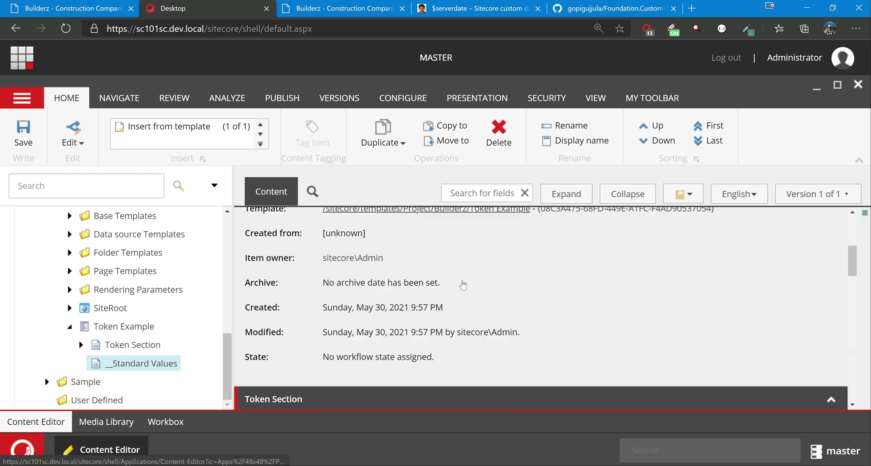
pyautogui.scroll(-3, 463, 285)
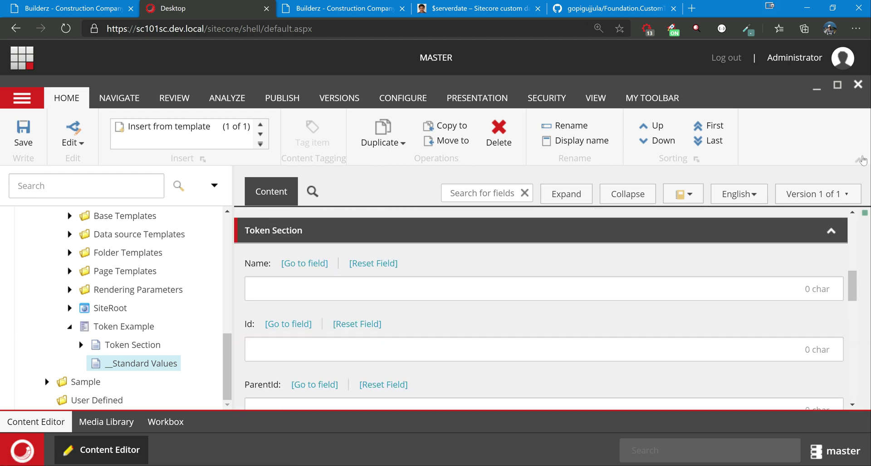
# Step: Enter the tokens $name, $id and $parentname in the Name, Id and ParentName fields
pyautogui.click(862, 159)
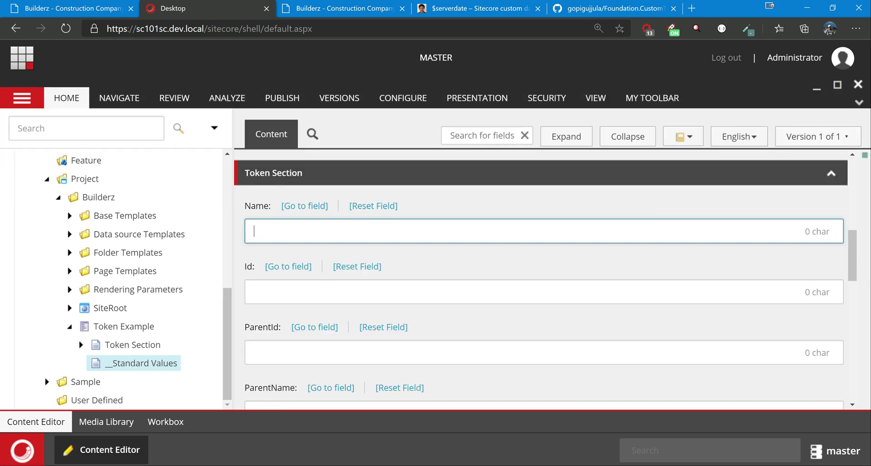
pyautogui.write('$name')
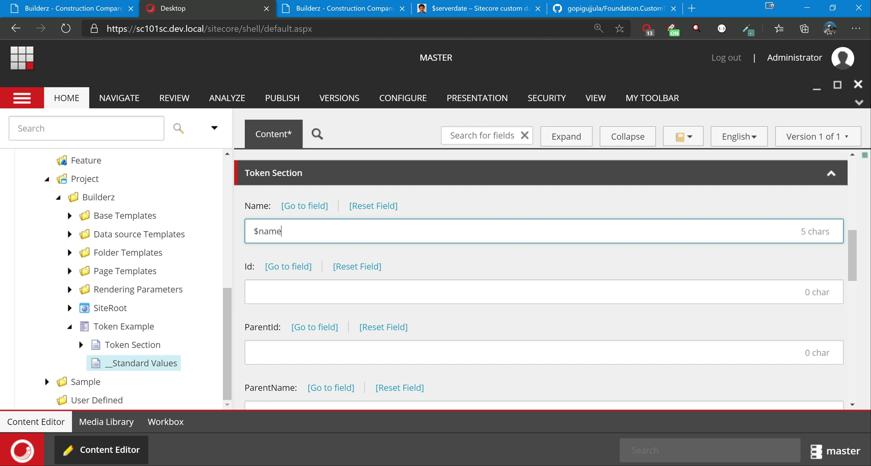
pyautogui.click(255, 292)
pyautogui.write('$id')
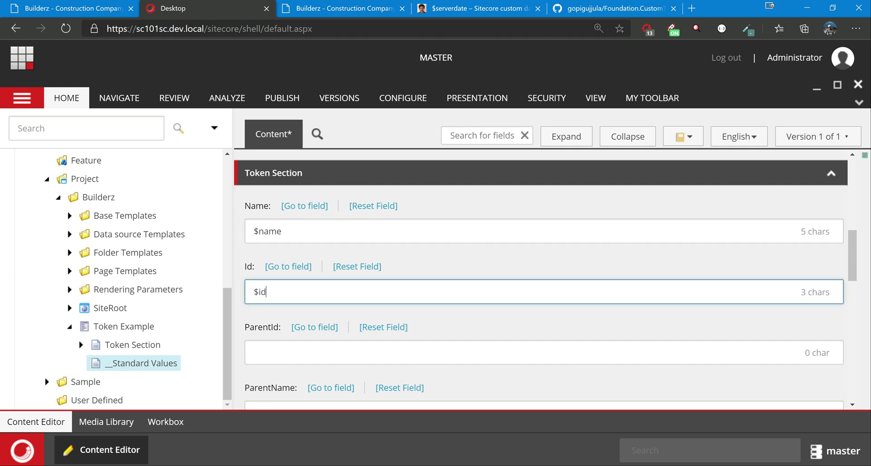
pyautogui.click(255, 352)
pyautogui.write('$pa')
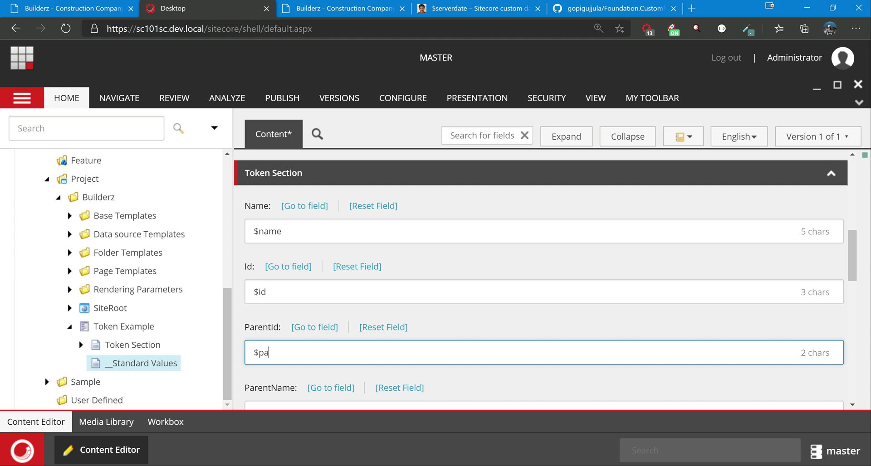
pyautogui.write('rentid')
pyautogui.press('Tab')
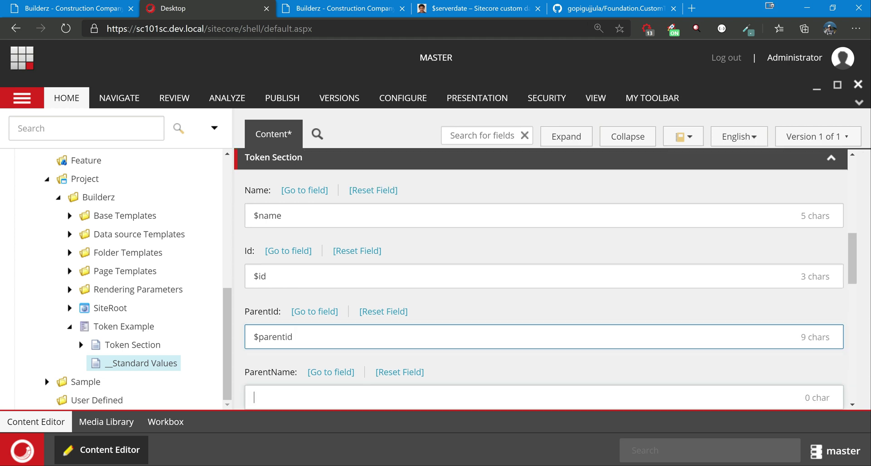
pyautogui.write('$pare')
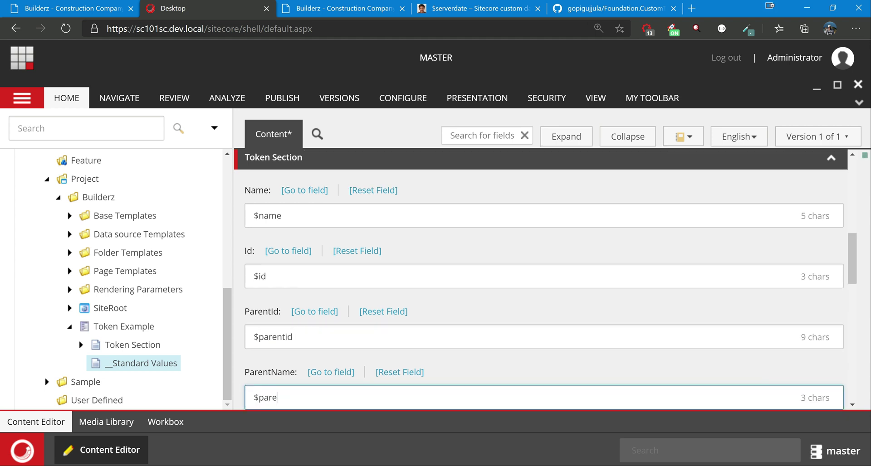
pyautogui.write('ntnam')
pyautogui.press('BackSpace')
pyautogui.press('BackSpace')
pyautogui.press('BackSpace')
pyautogui.press('BackSpace')
pyautogui.press('BackSpace')
pyautogui.press('BackSpace')
pyautogui.press('BackSpace')
pyautogui.press('BackSpace')
pyautogui.press('BackSpace')
pyautogui.write('$parentname')
# Step: Clear the ParentId and Date fields, leaving them empty
pyautogui.hotkey('shift', 'Tab')
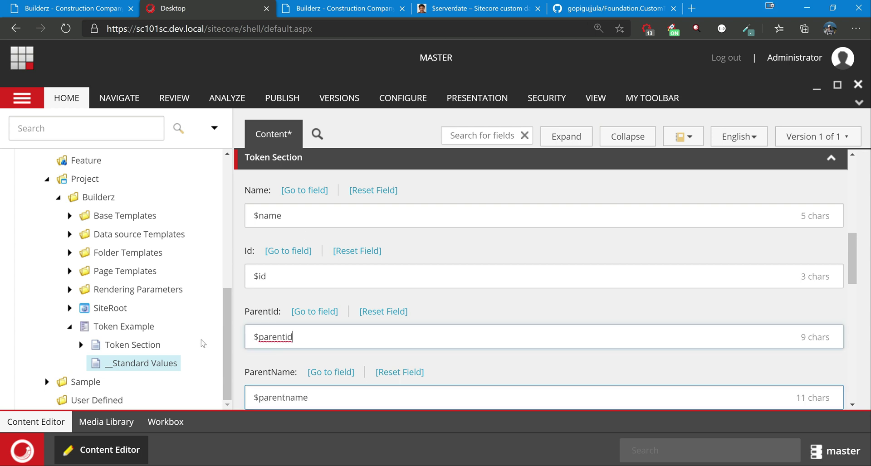
pyautogui.hotkey('ctrl', 'a')
pyautogui.press('BackSpace')
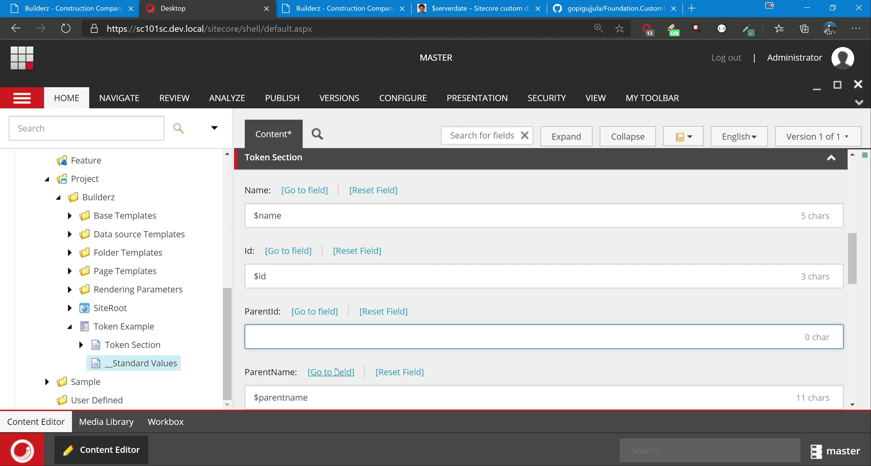
pyautogui.scroll(-2, 338, 373)
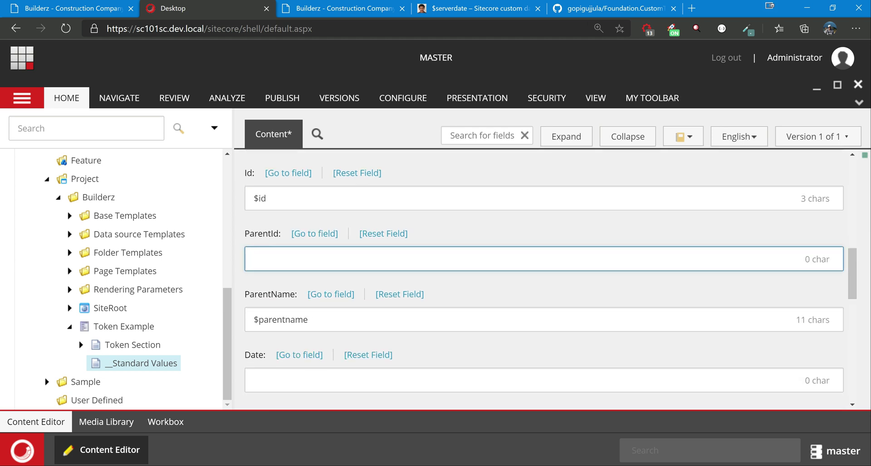
pyautogui.click(338, 380)
pyautogui.write('$date')
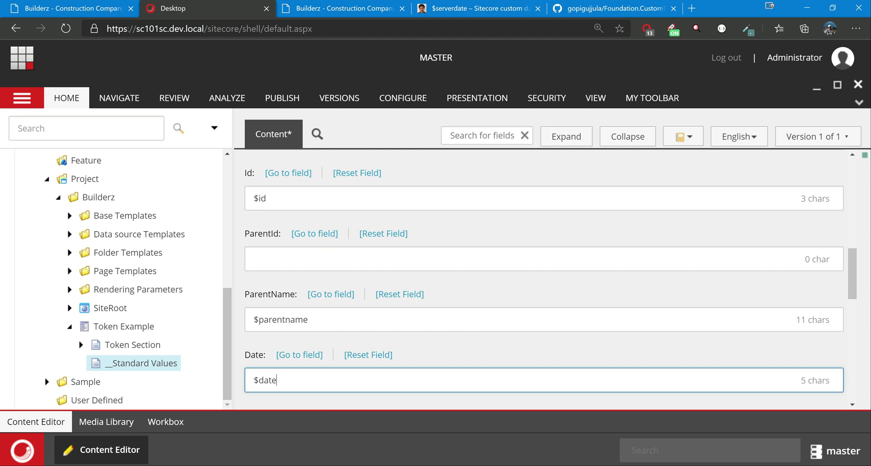
pyautogui.press('Tab')
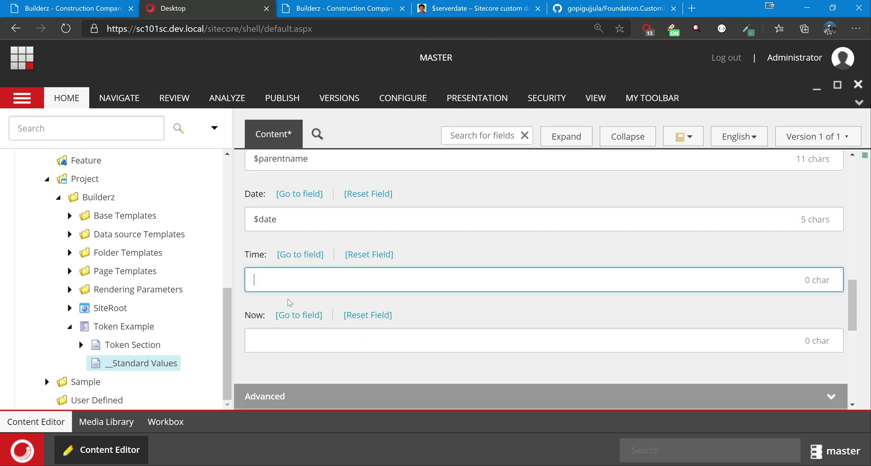
pyautogui.write('$')
pyautogui.press('BackSpace')
pyautogui.hotkey('shift', 'Tab')
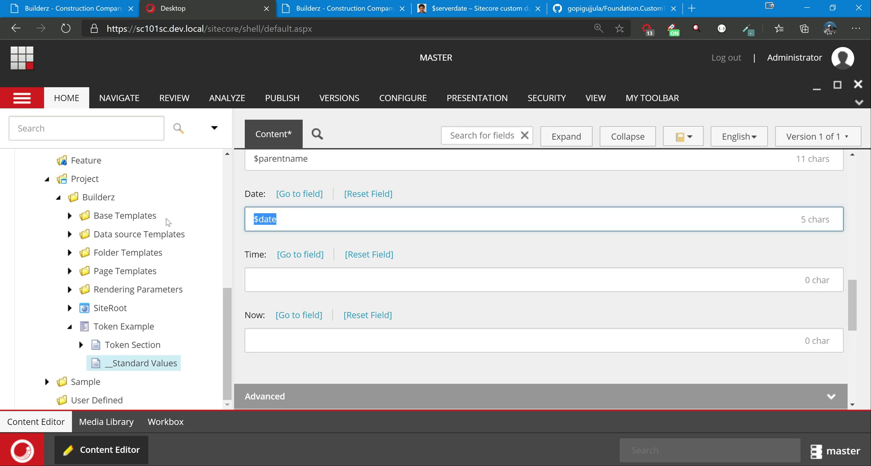
pyautogui.press('BackSpace')
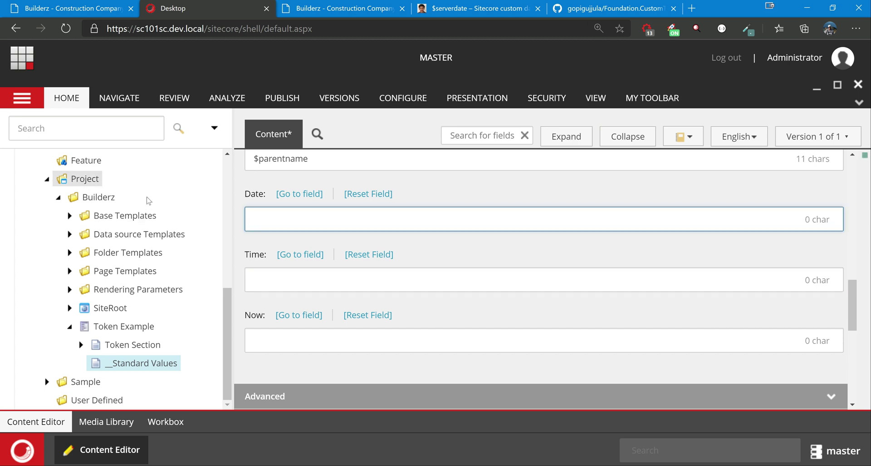
# Step: Change the Date field's type to Date in the Builder tab
pyautogui.click(859, 106)
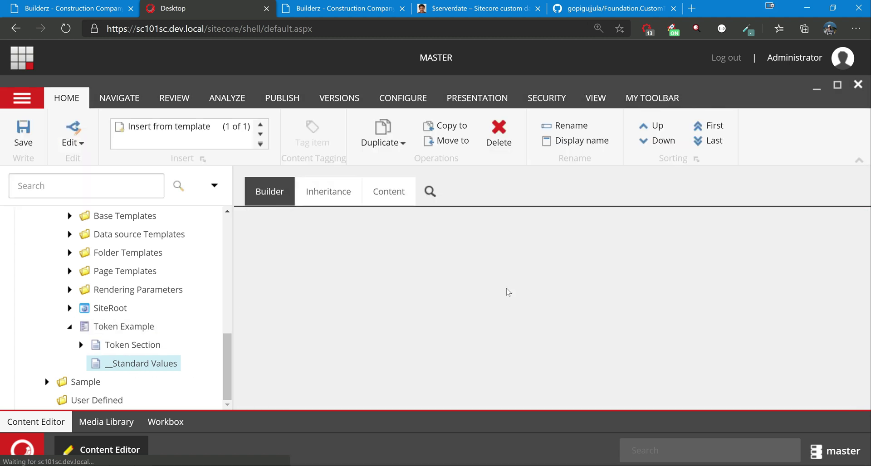
pyautogui.scroll(-2, 493, 272)
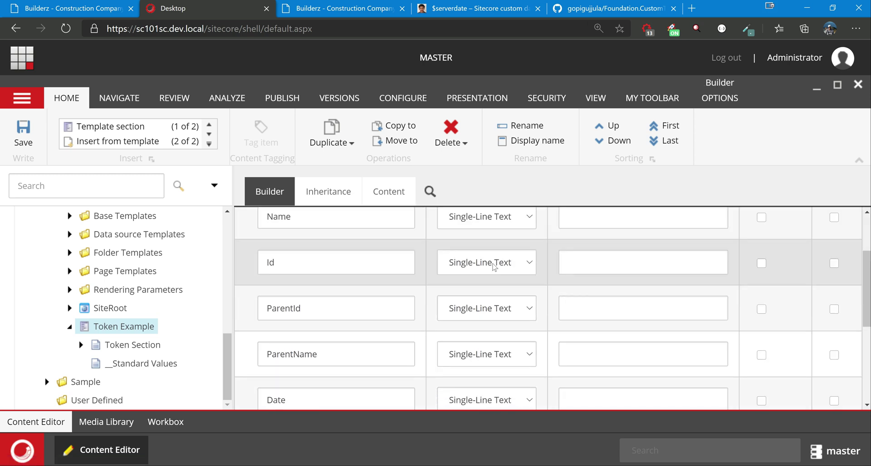
pyautogui.scroll(-1, 481, 361)
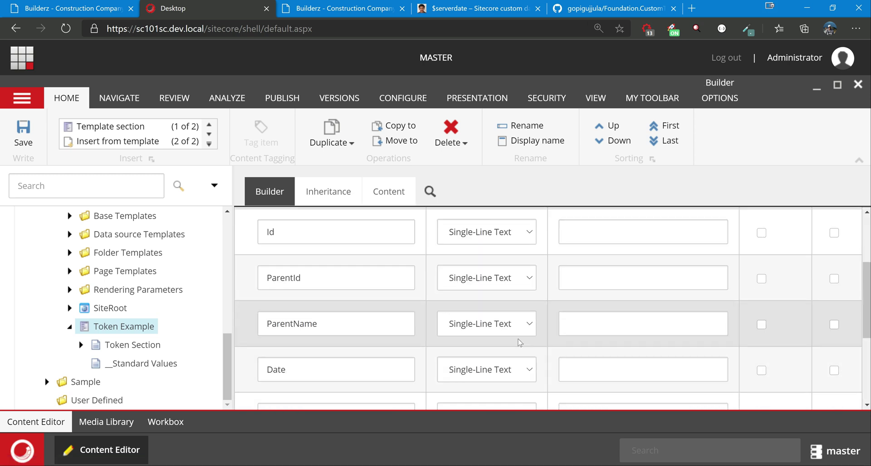
pyautogui.scroll(-1, 498, 343)
pyautogui.click(488, 316)
pyautogui.write('date')
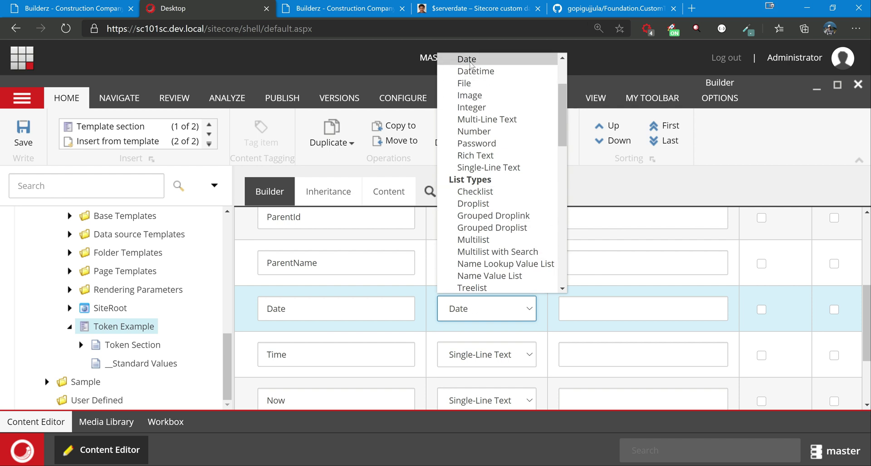
pyautogui.scroll(3, 461, 133)
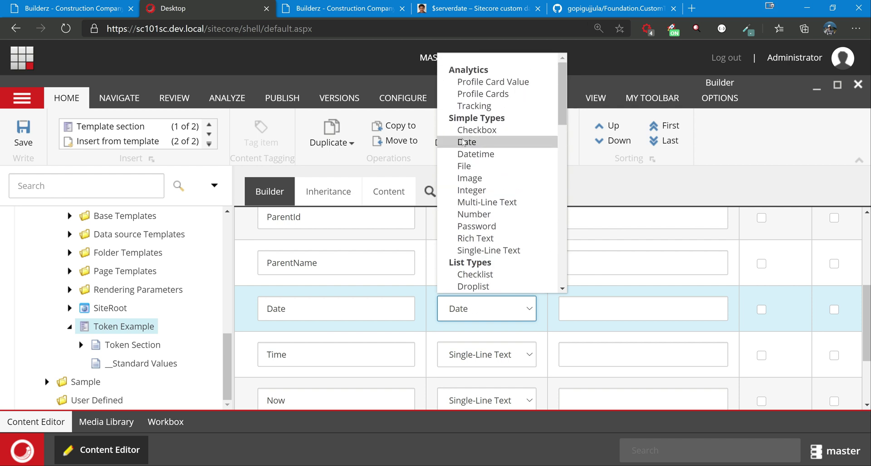
pyautogui.click(462, 142)
# Step: Set the Time and Now fields to Datetime and save the template
pyautogui.click(497, 360)
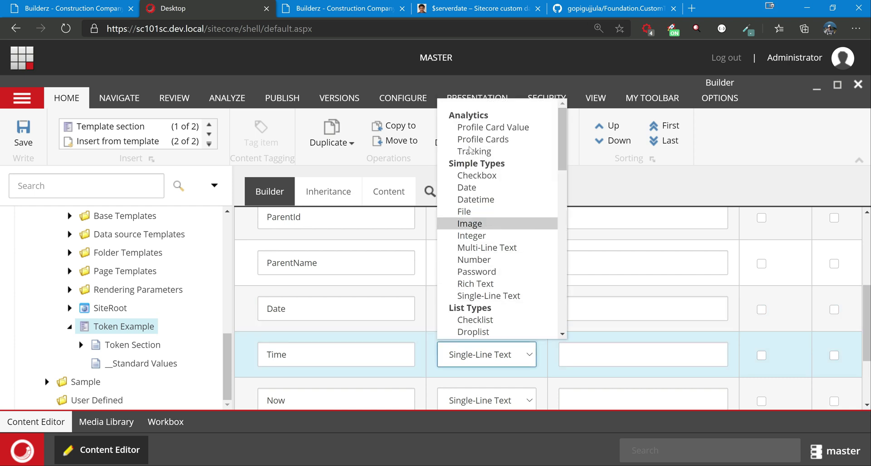
pyautogui.click(476, 200)
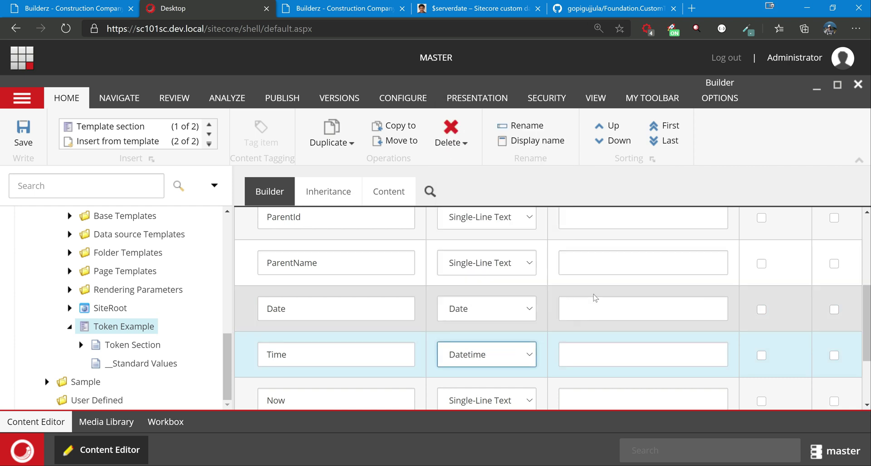
pyautogui.scroll(-1, 595, 298)
pyautogui.click(488, 341)
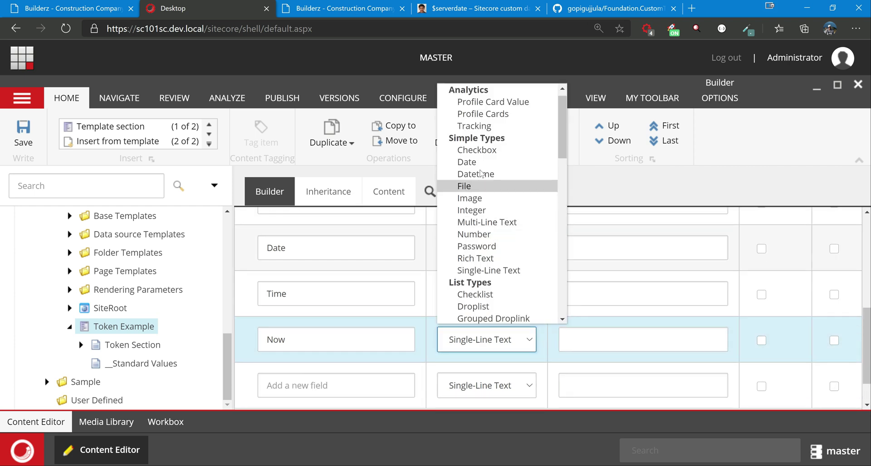
pyautogui.click(480, 174)
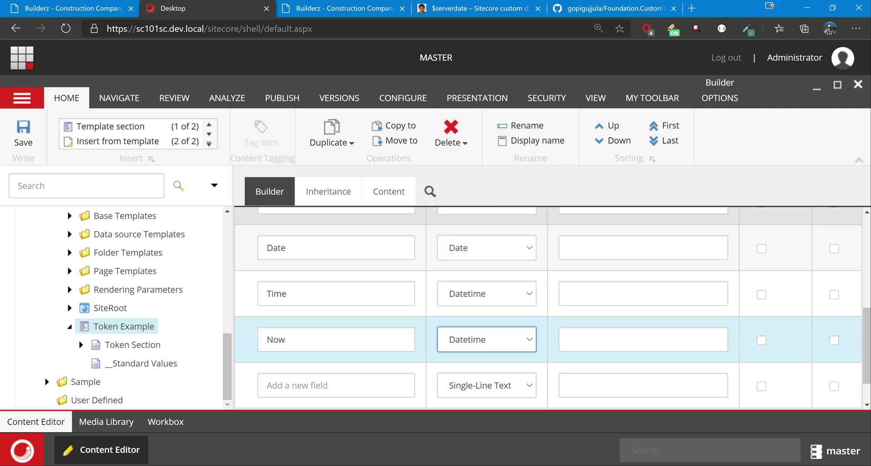
pyautogui.click(36, 146)
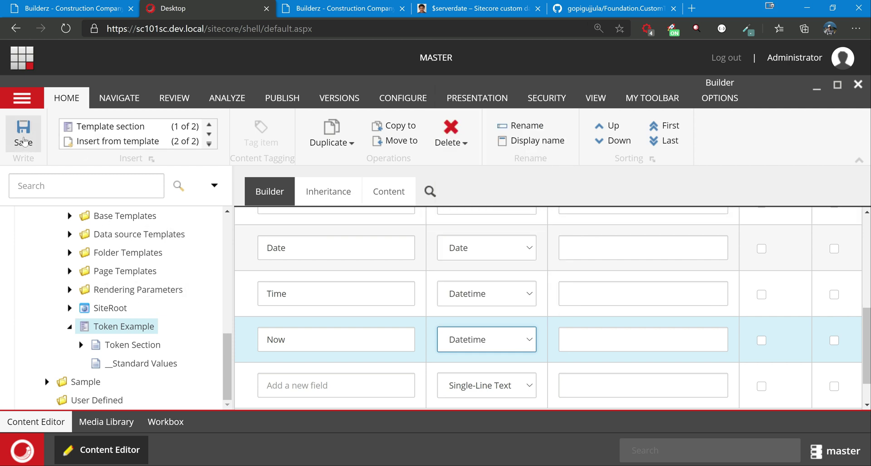
# Step: In __Standard Values, enter $date, $time and $now into the Date, Time and Now boxes and save
pyautogui.click(139, 366)
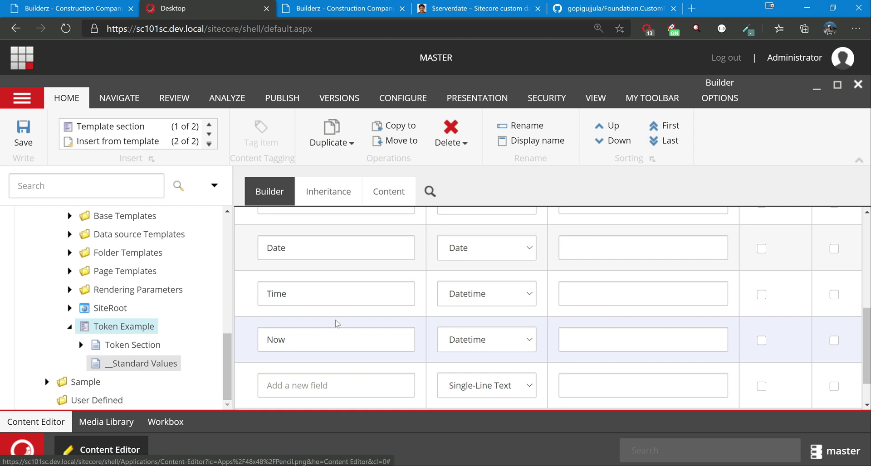
pyautogui.scroll(-10, 345, 272)
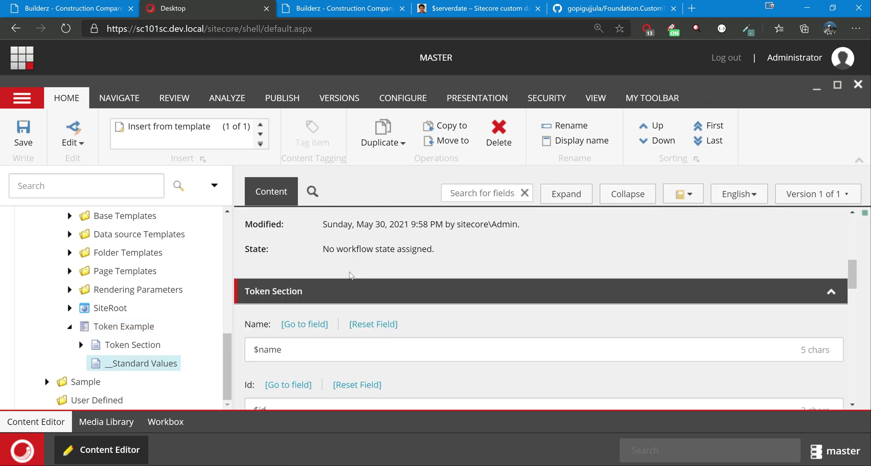
pyautogui.click(286, 339)
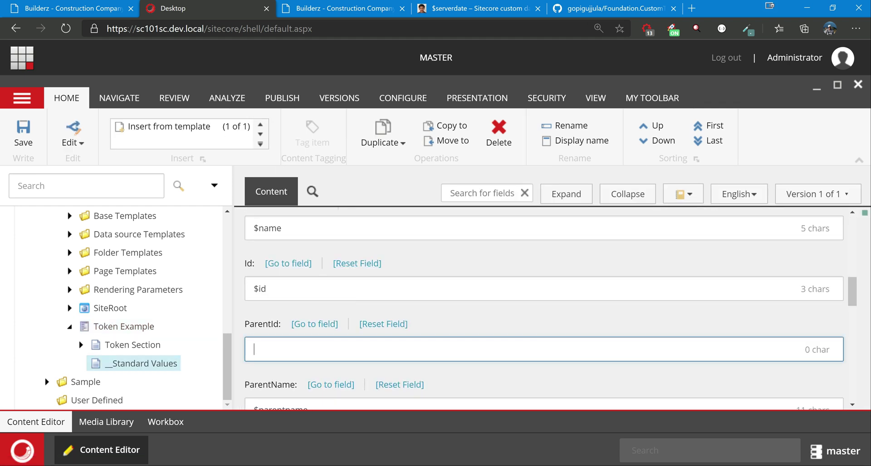
pyautogui.scroll(-5, 316, 322)
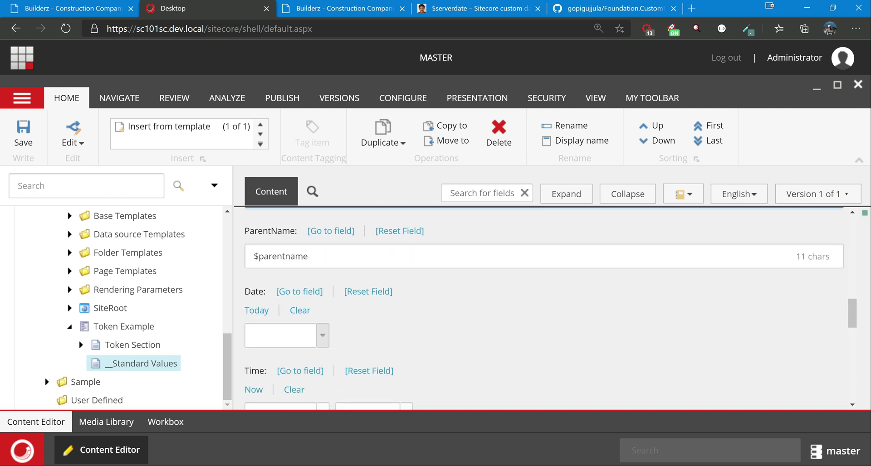
pyautogui.click(281, 246)
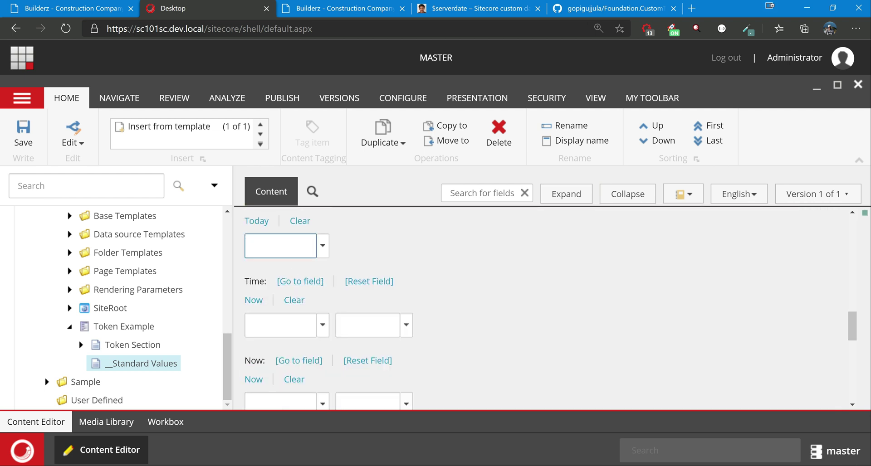
pyautogui.write('$date')
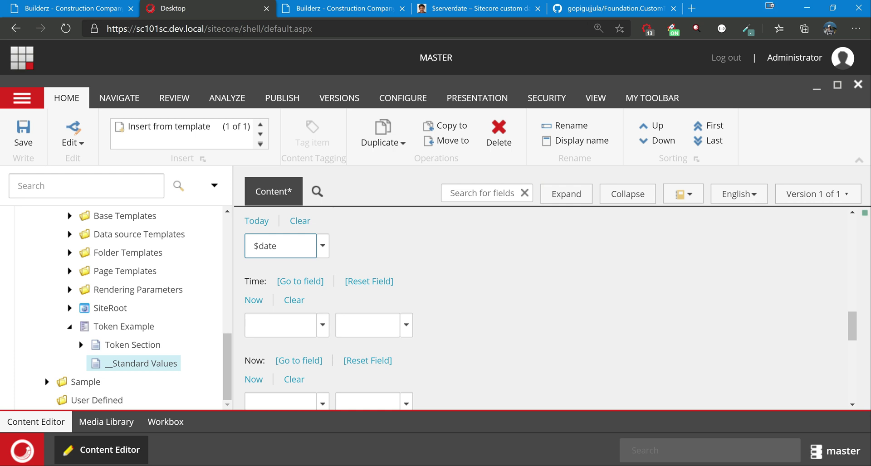
pyautogui.click(280, 325)
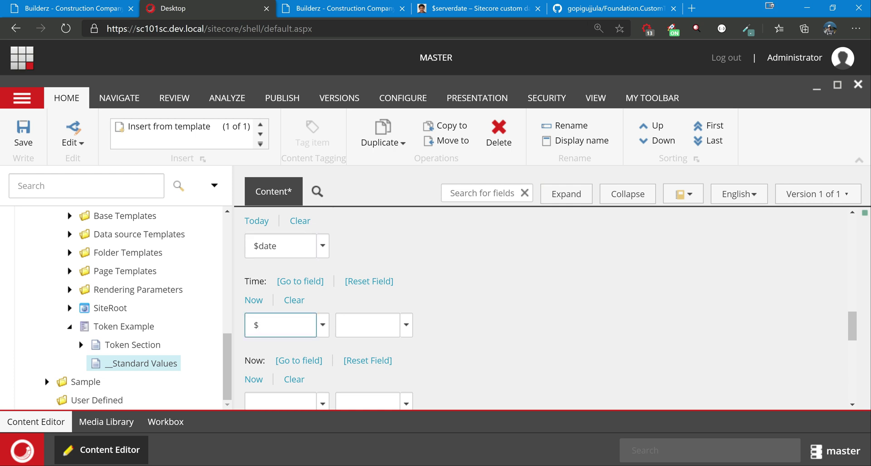
pyautogui.write('$time')
pyautogui.scroll(-1, 545, 313)
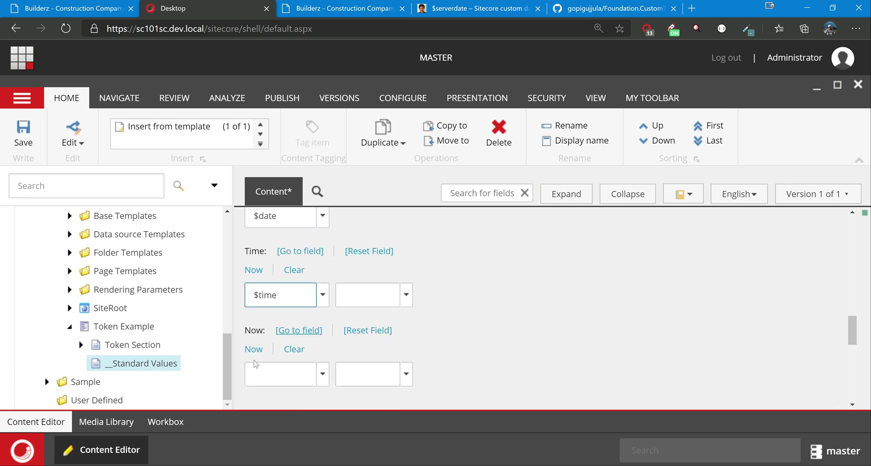
pyautogui.click(280, 374)
pyautogui.write('$now')
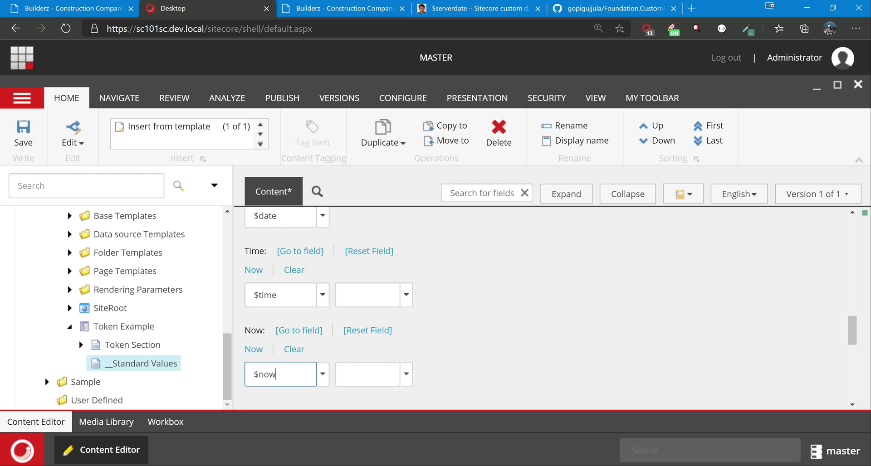
pyautogui.hotkey('ctrl', 's')
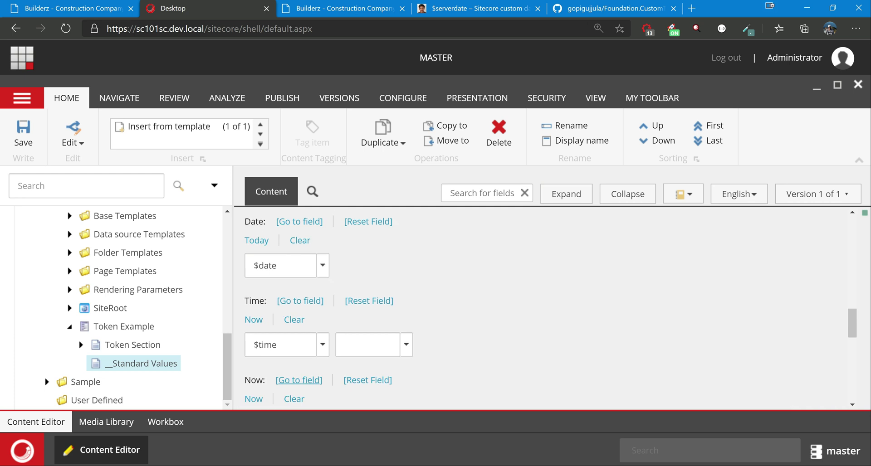
# Step: Start inserting a child item from a template under the Builderz Home item
pyautogui.click(69, 327)
pyautogui.scroll(1, 59, 350)
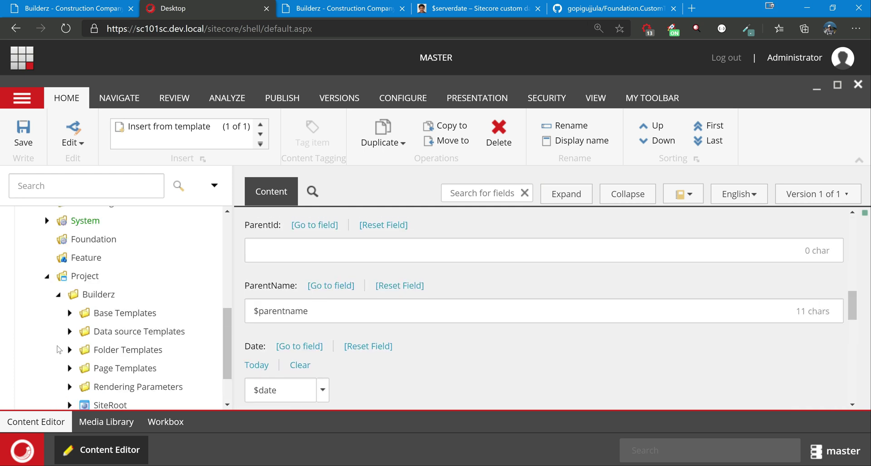
pyautogui.scroll(5, 59, 349)
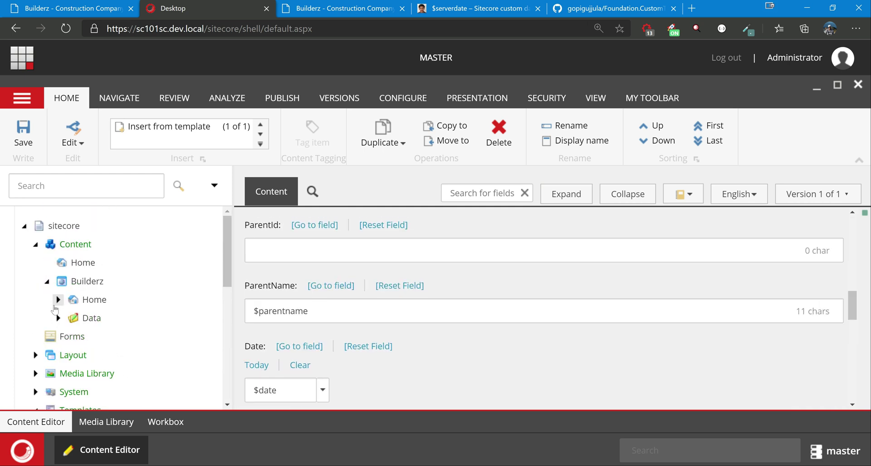
pyautogui.click(58, 301)
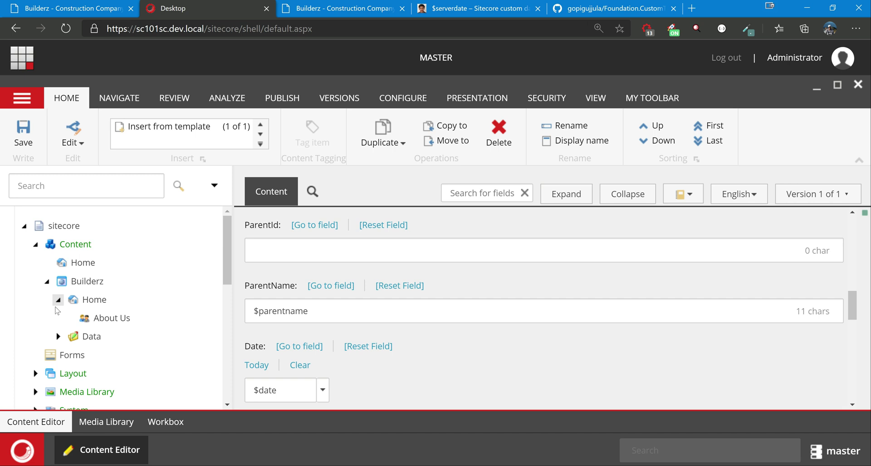
pyautogui.rightClick(93, 299)
pyautogui.moveTo(136, 247)
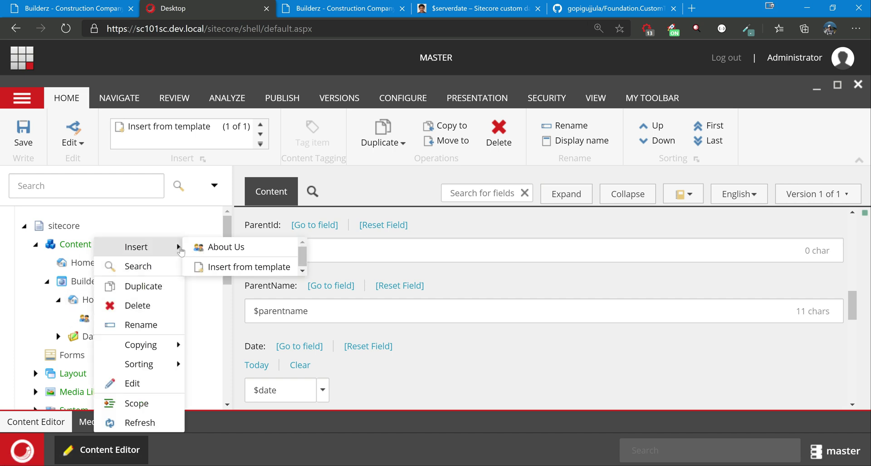
pyautogui.click(233, 268)
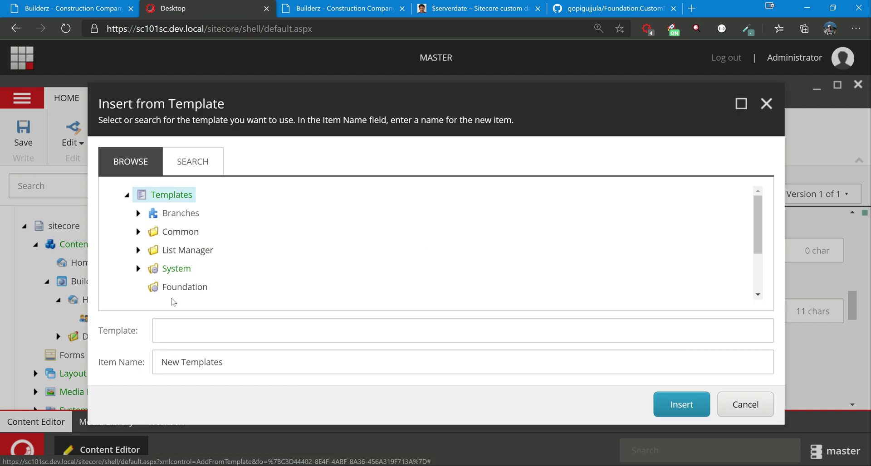
# Step: Select the Project/Builderz/Token Example template
pyautogui.scroll(-1, 235, 250)
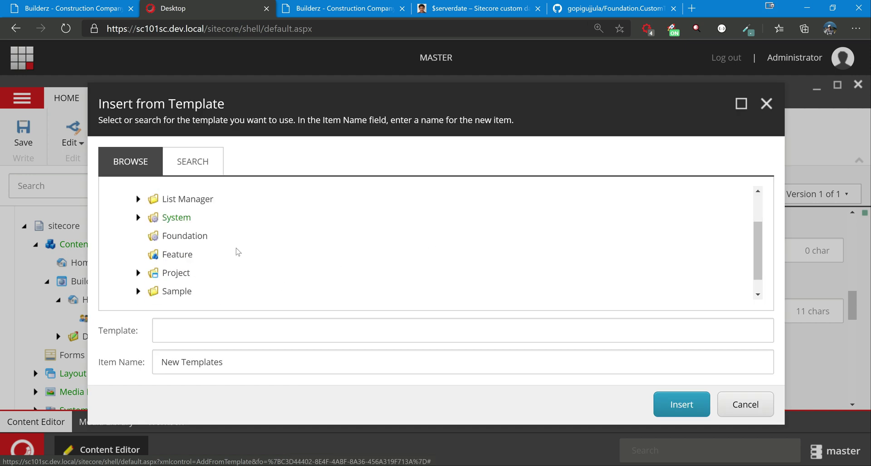
pyautogui.click(138, 273)
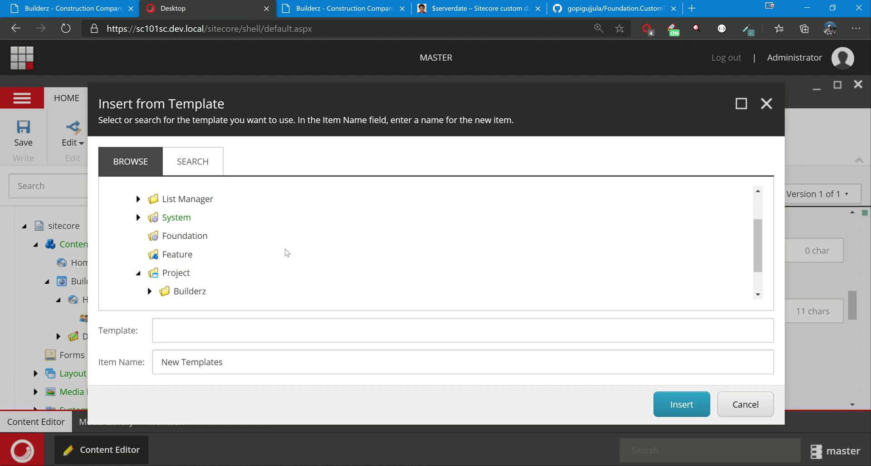
pyautogui.scroll(-2, 308, 219)
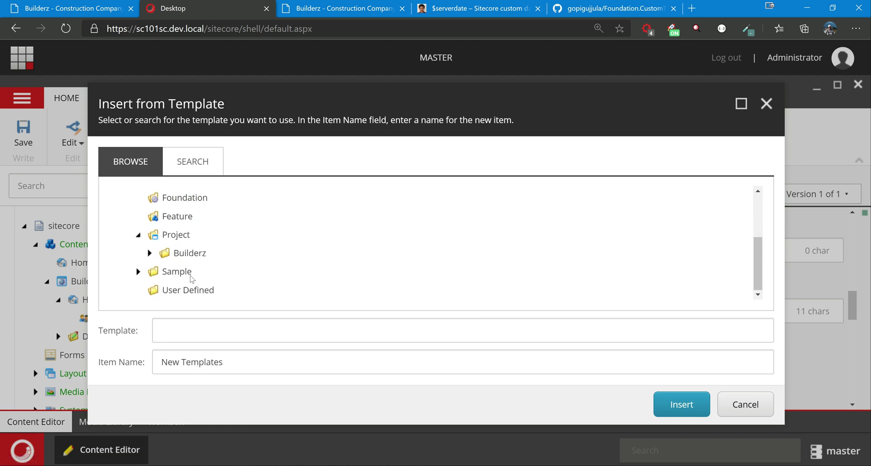
pyautogui.click(149, 253)
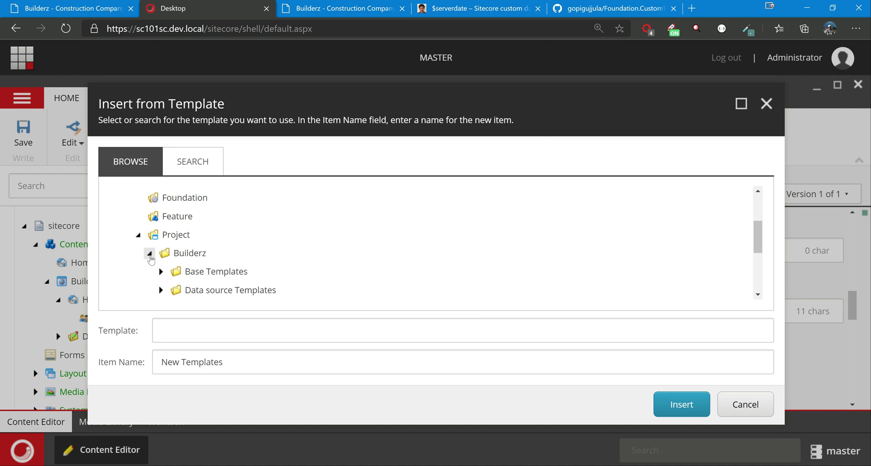
pyautogui.scroll(-1, 145, 263)
pyautogui.scroll(-4, 145, 263)
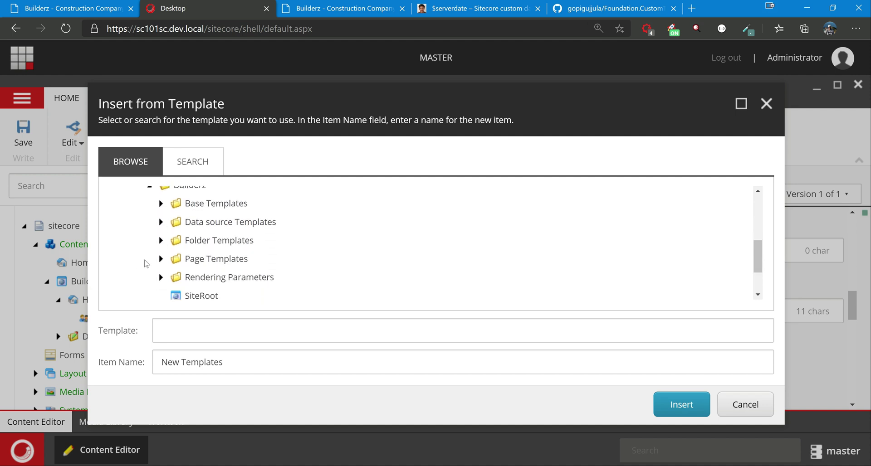
pyautogui.click(206, 280)
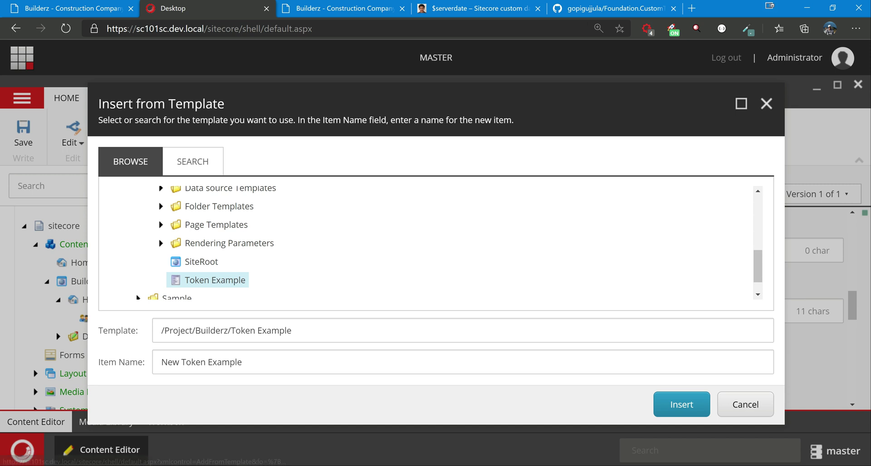
# Step: Name the new item 'Token 1' and insert it
pyautogui.press('Tab')
pyautogui.click(242, 362)
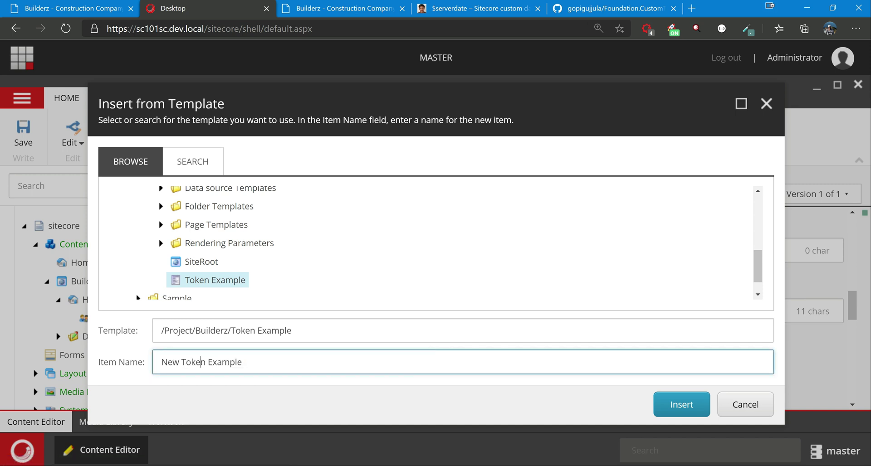
pyautogui.moveTo(181, 362); pyautogui.dragTo(162, 362)
pyautogui.press('BackSpace')
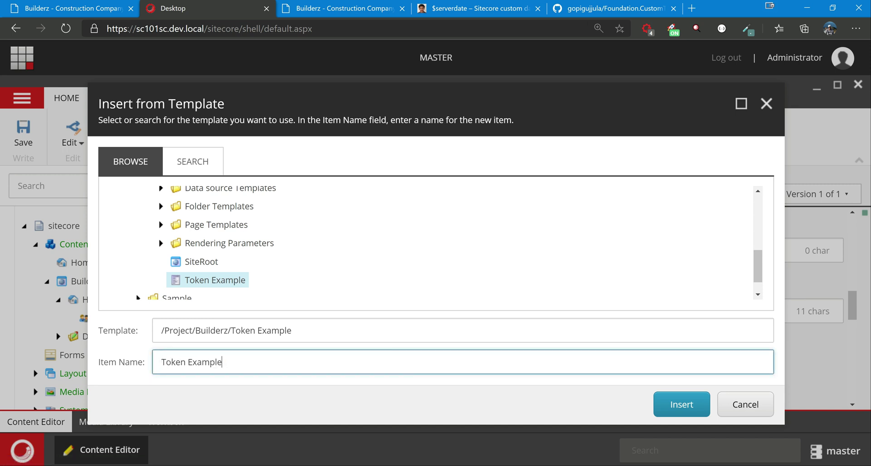
pyautogui.doubleClick(205, 362)
pyautogui.write('1')
pyautogui.click(678, 410)
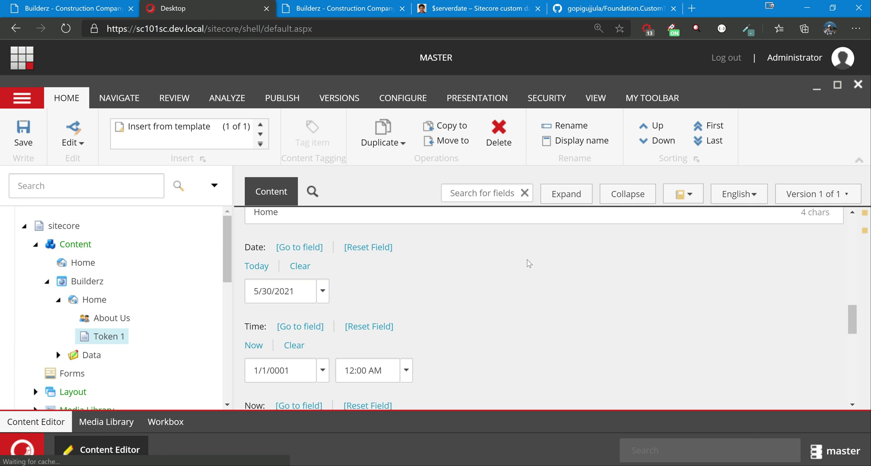
pyautogui.scroll(4, 528, 263)
pyautogui.scroll(5, 526, 262)
pyautogui.scroll(-3, 527, 262)
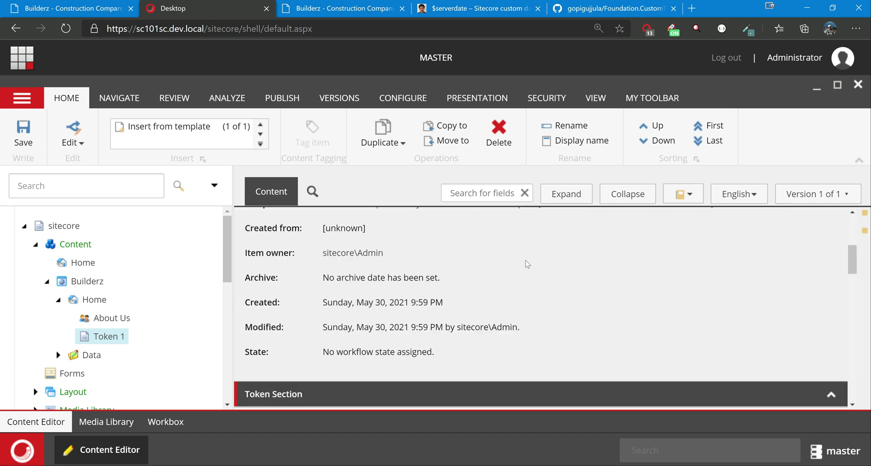
pyautogui.scroll(2, 638, 239)
pyautogui.click(628, 193)
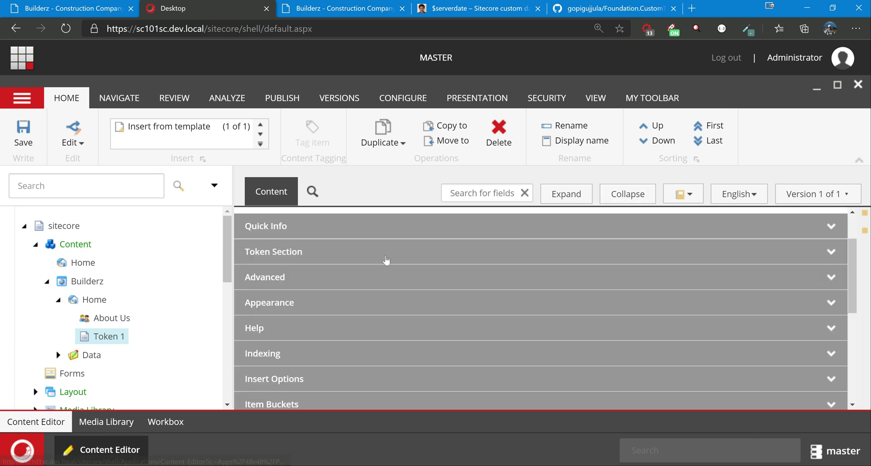
pyautogui.click(507, 252)
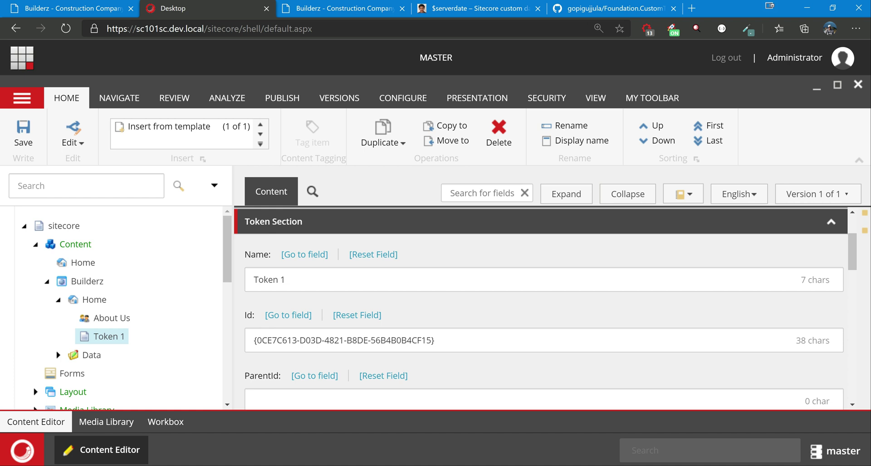
pyautogui.scroll(3, 305, 317)
pyautogui.click(334, 296)
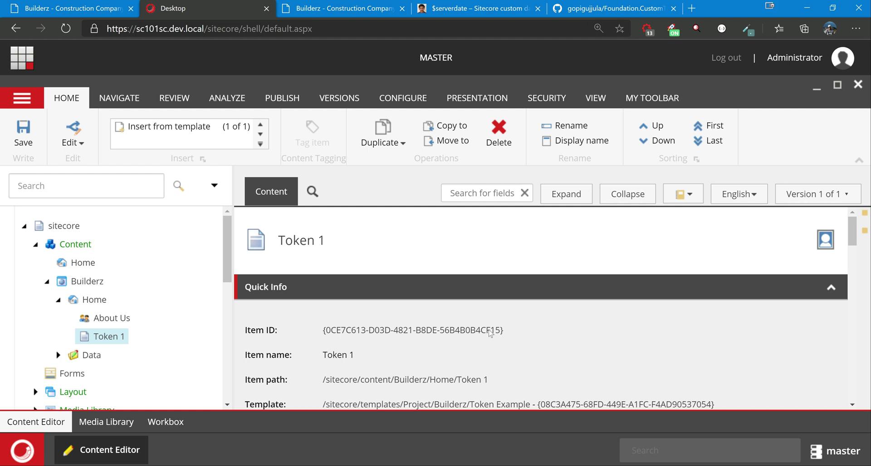
pyautogui.click(469, 289)
pyautogui.scroll(-2, 467, 288)
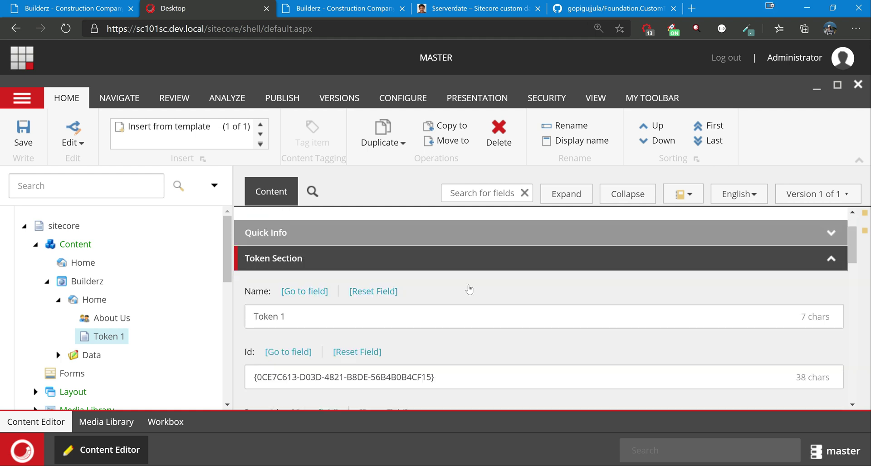
pyautogui.scroll(-1, 457, 317)
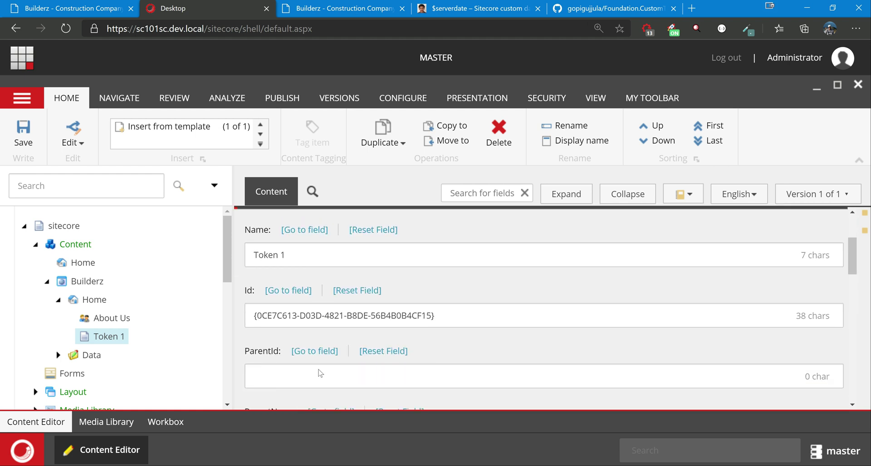
pyautogui.click(458, 341)
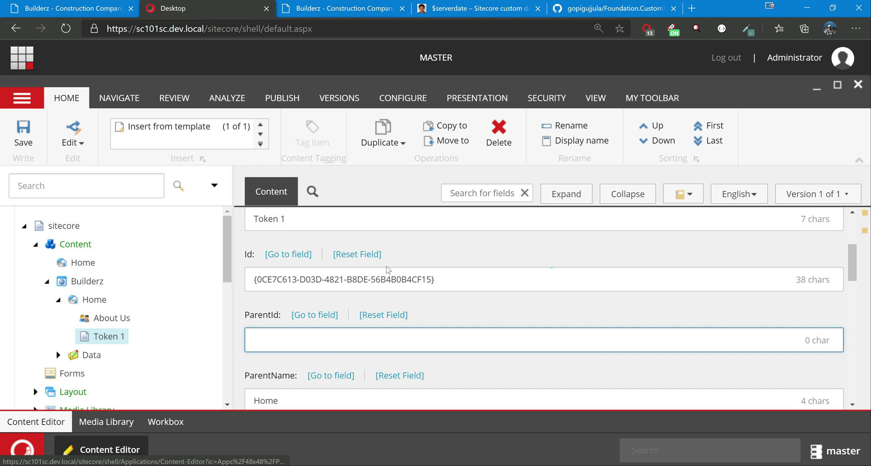
pyautogui.scroll(-1, 387, 270)
pyautogui.scroll(-1, 550, 310)
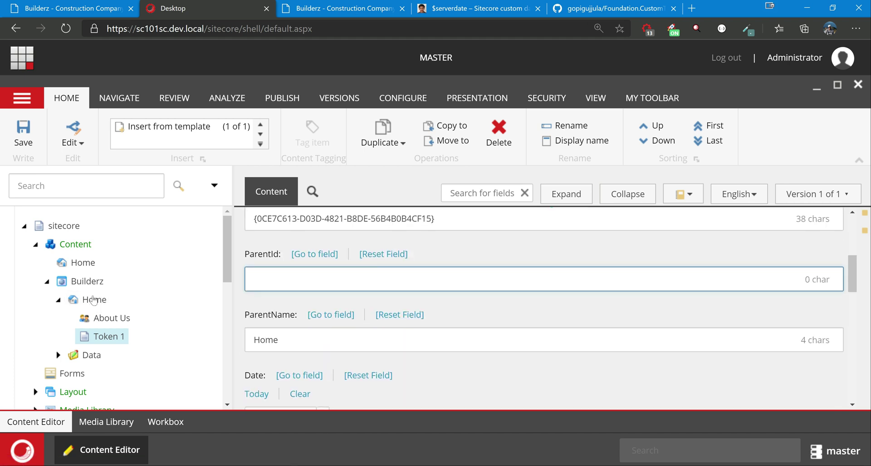
pyautogui.scroll(-2, 357, 321)
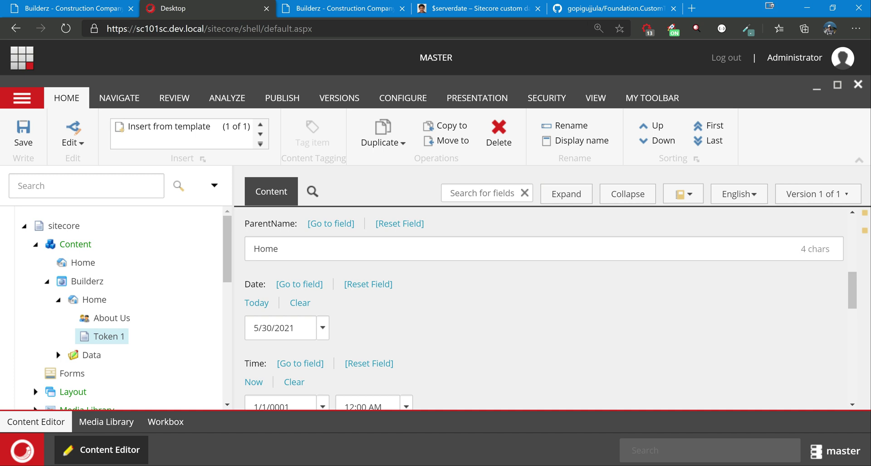
pyautogui.scroll(-2, 414, 294)
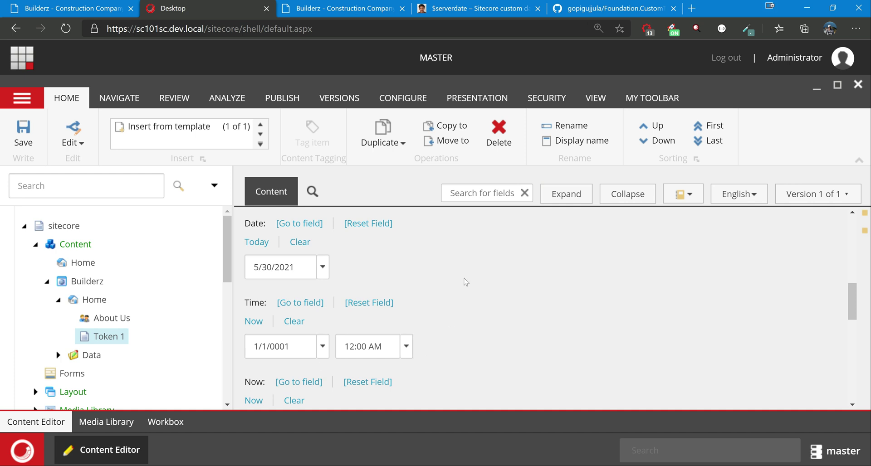
pyautogui.scroll(-3, 466, 271)
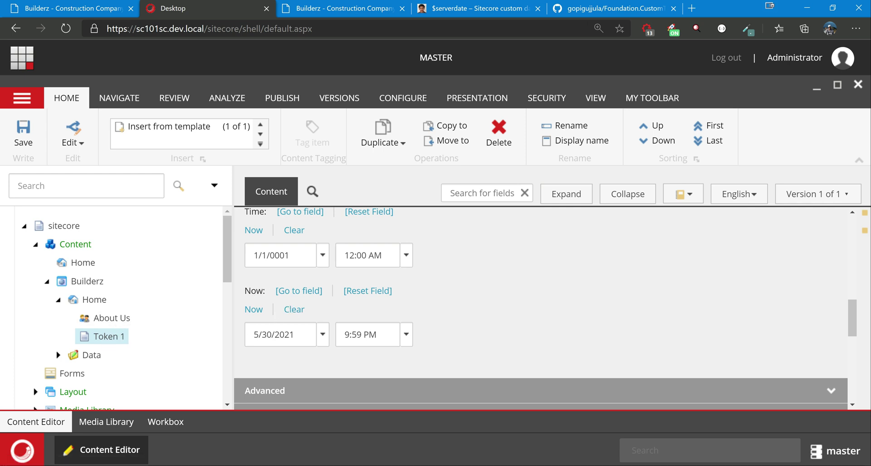
pyautogui.scroll(-1, 308, 335)
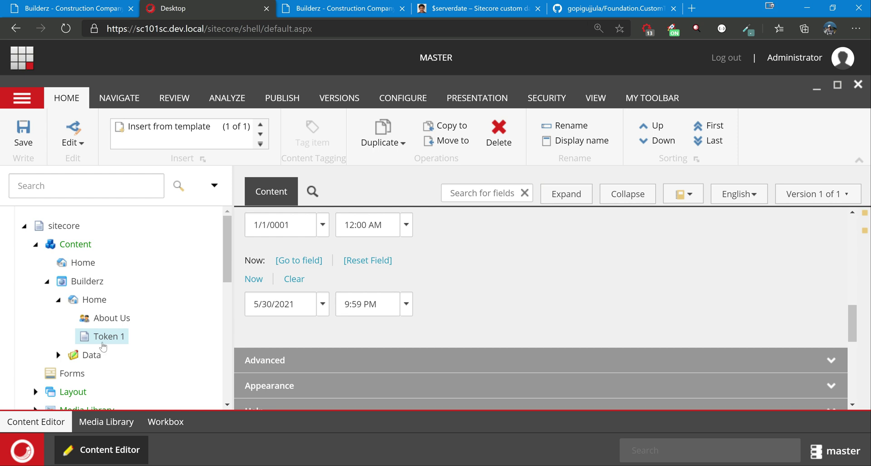
pyautogui.scroll(10, 313, 304)
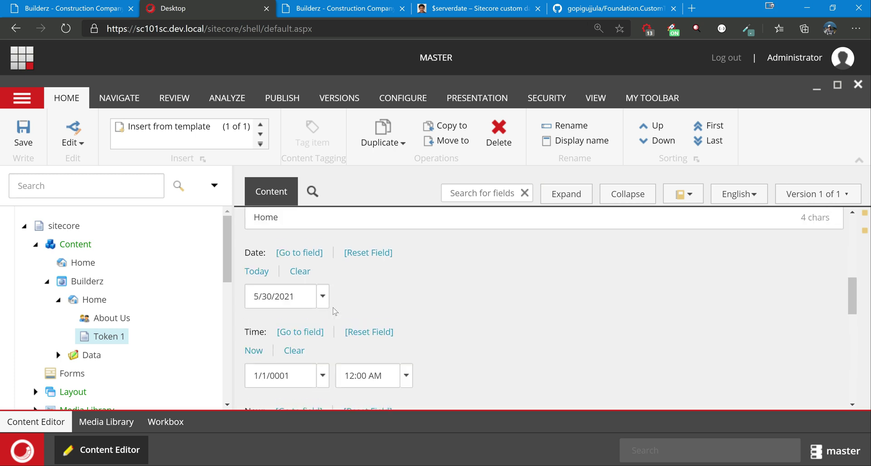
pyautogui.scroll(-1, 311, 307)
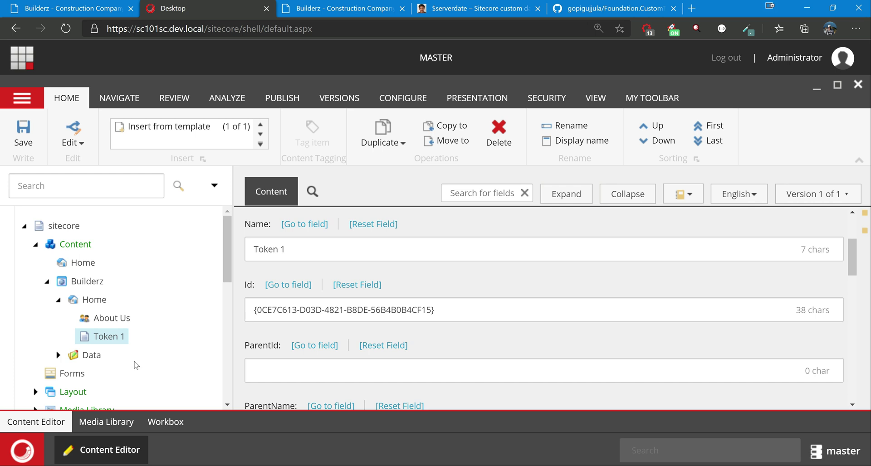
# Step: Rename the Token 1 item to 'Token 1 test'
pyautogui.rightClick(108, 338)
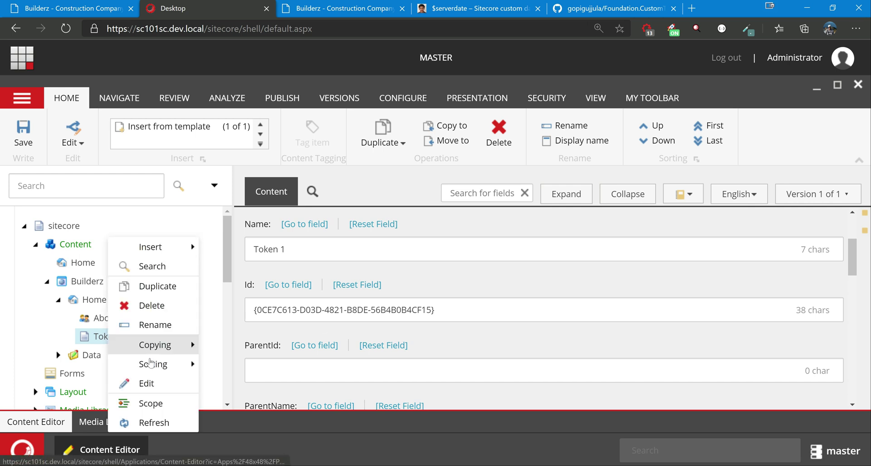
pyautogui.click(145, 326)
pyautogui.click(345, 259)
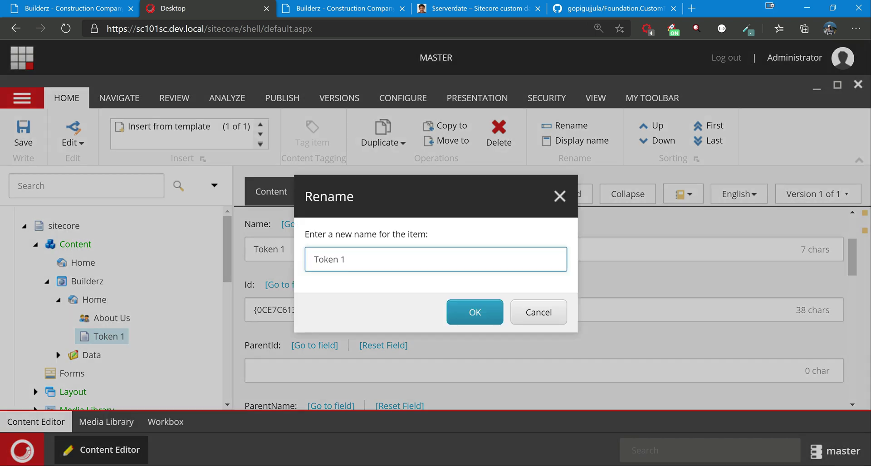
pyautogui.write('test')
pyautogui.press('Return')
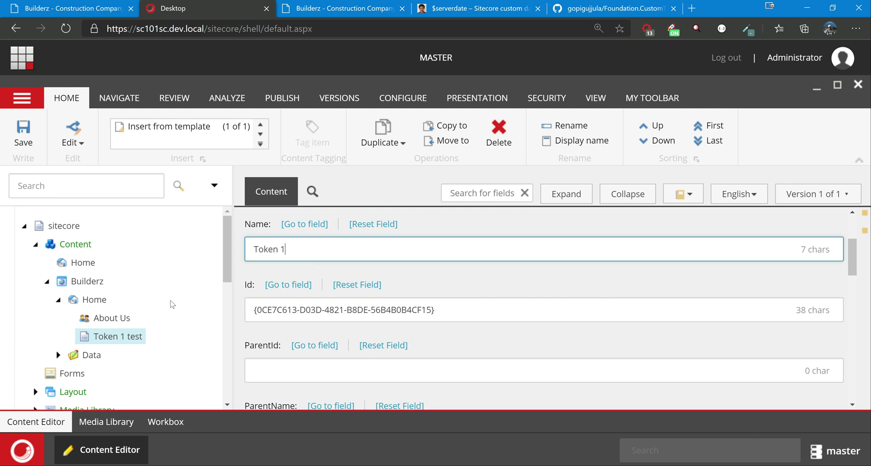
# Step: Move Token 1 test under the About Us item
pyautogui.scroll(-1, 173, 307)
pyautogui.rightClick(100, 308)
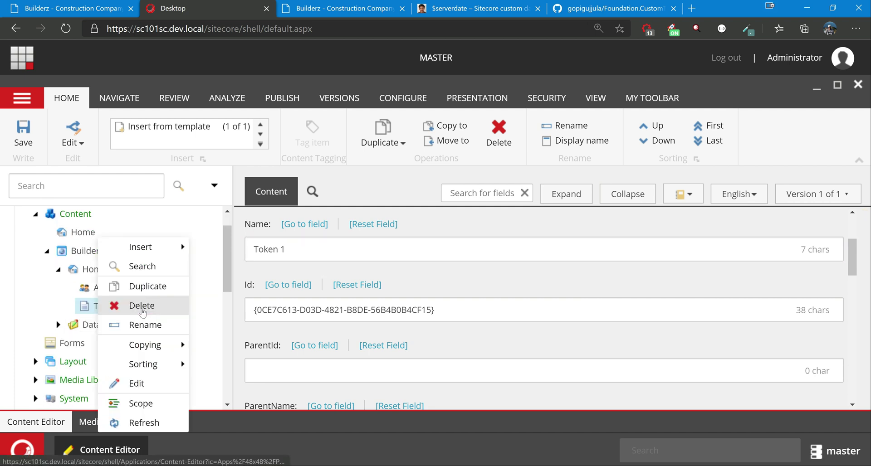
pyautogui.click(68, 309)
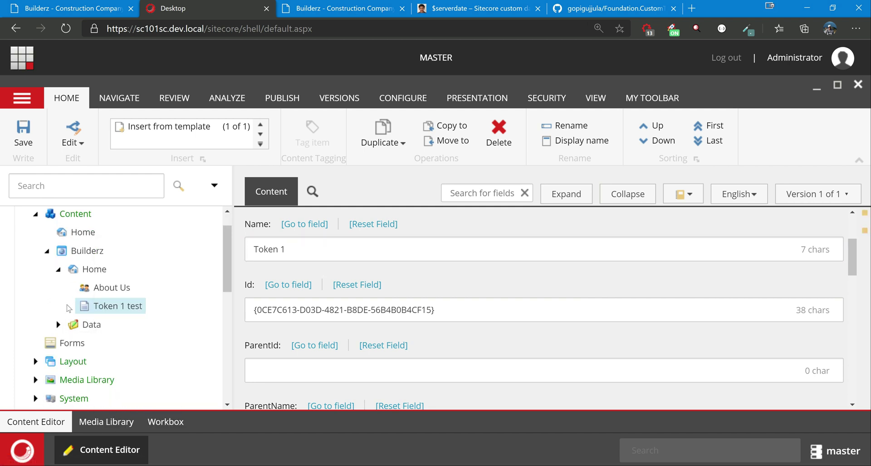
pyautogui.rightClick(113, 310)
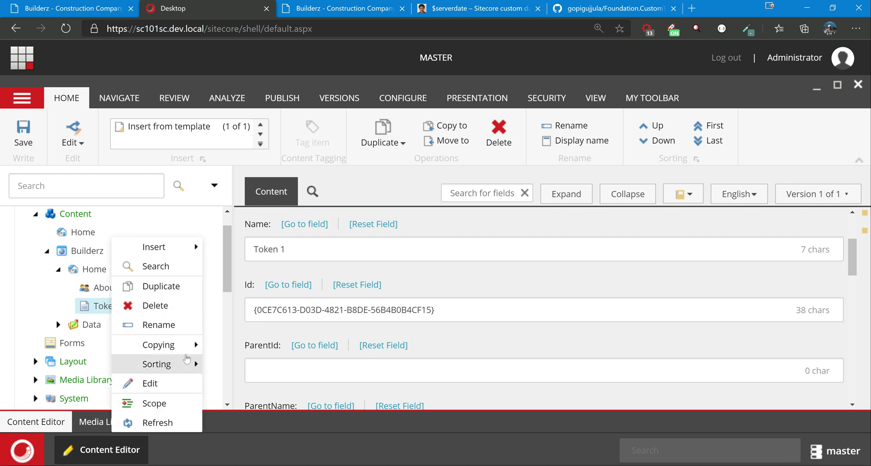
pyautogui.moveTo(188, 346)
pyautogui.click(245, 364)
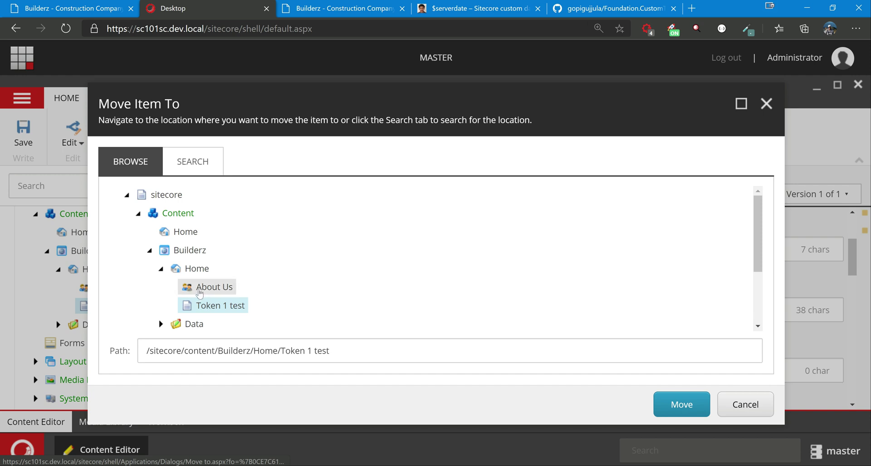
pyautogui.click(201, 290)
pyautogui.click(680, 405)
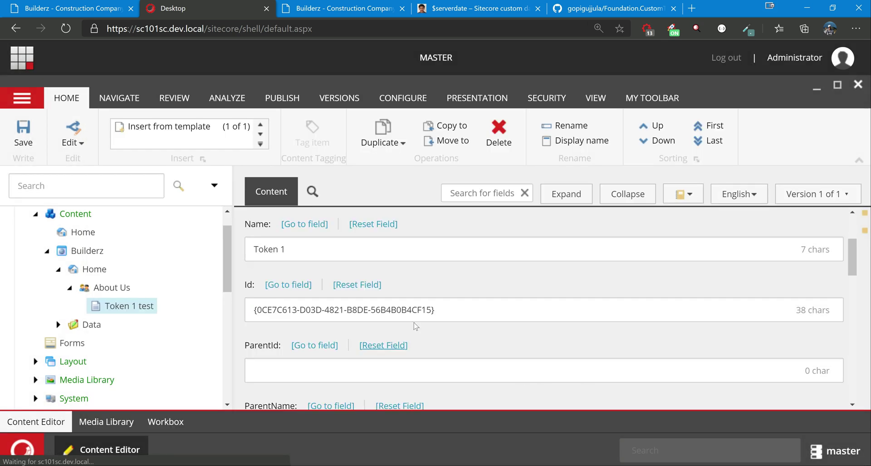
pyautogui.scroll(1, 414, 327)
pyautogui.scroll(-3, 414, 326)
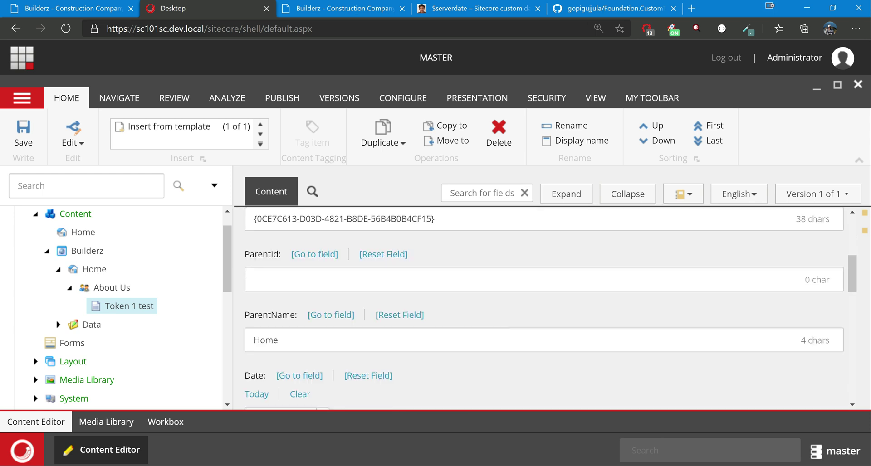
# Step: Open the Token Example template's __Standard Values item
pyautogui.doubleClick(266, 340)
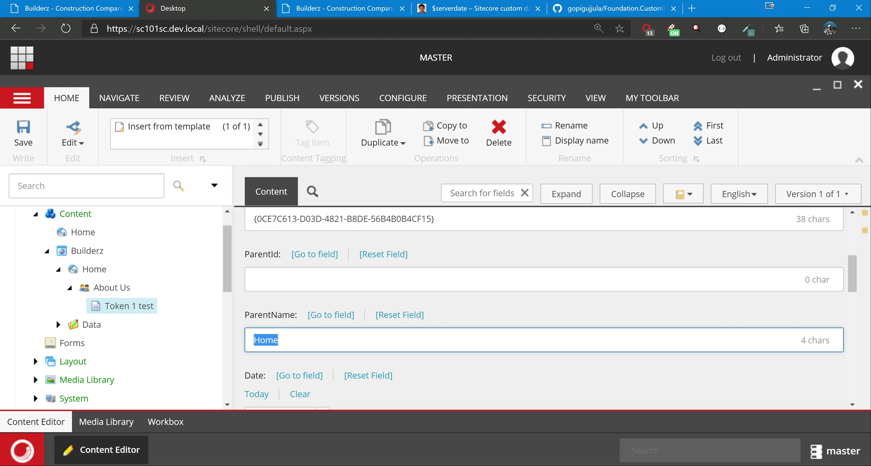
pyautogui.click(247, 277)
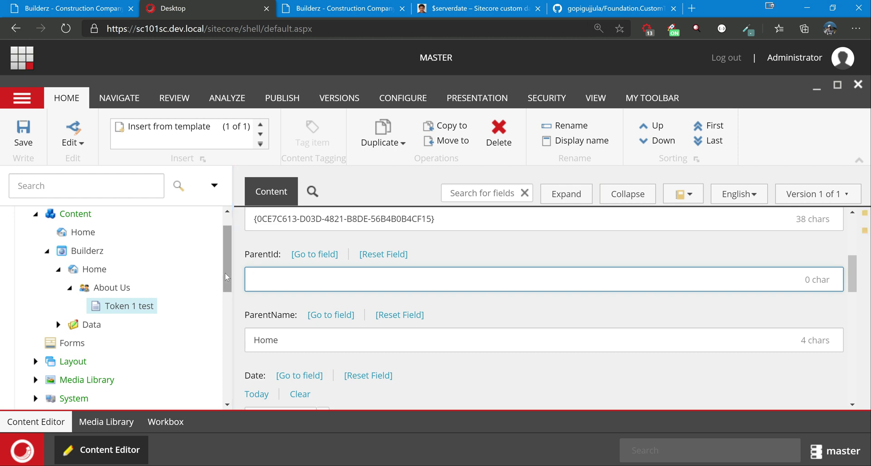
pyautogui.moveTo(225, 273); pyautogui.dragTo(222, 430)
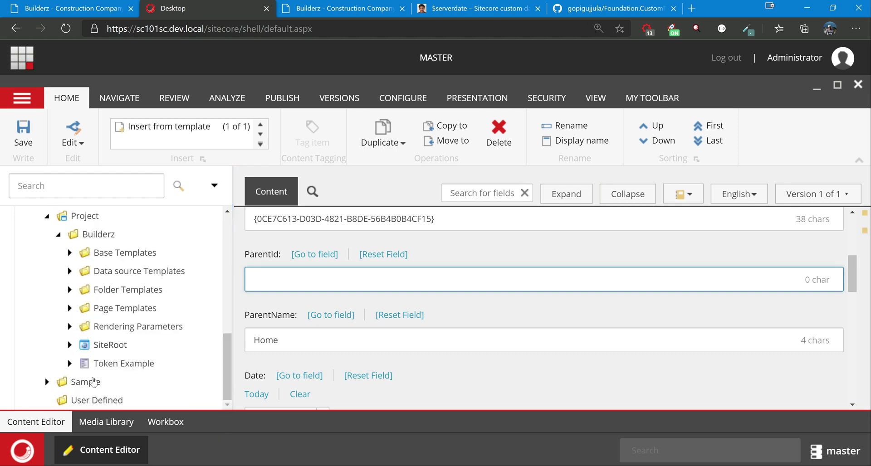
pyautogui.click(69, 363)
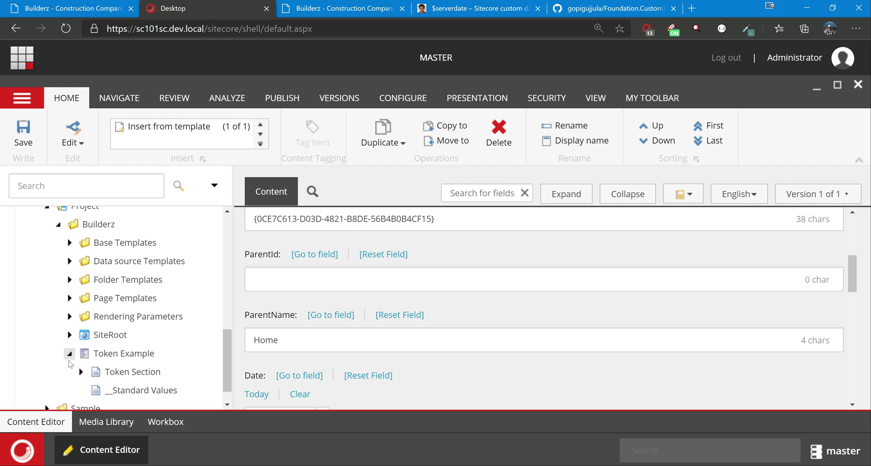
pyautogui.click(136, 363)
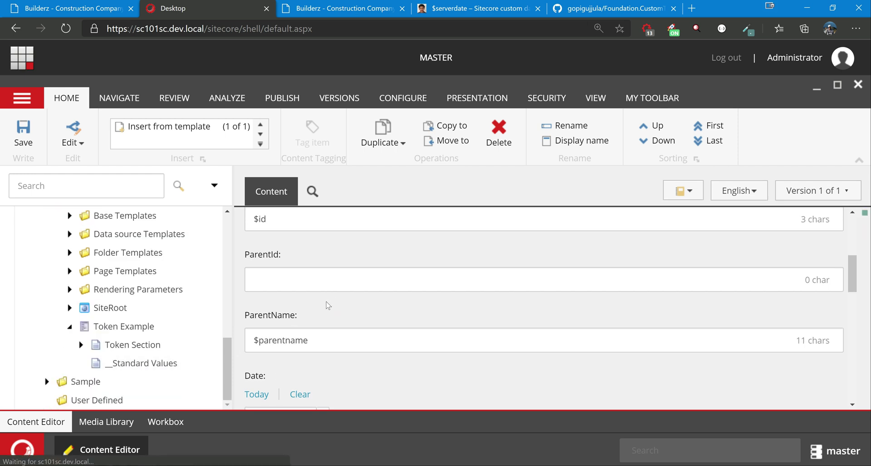
# Step: Type $parentid into the ParentId field and save the standard values
pyautogui.click(281, 280)
pyautogui.write('$parent')
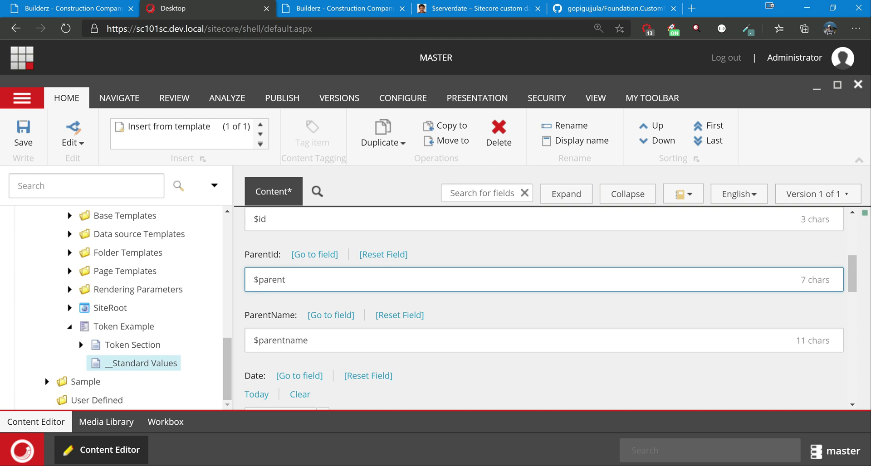
pyautogui.write('Id')
pyautogui.press('BackSpace')
pyautogui.press('BackSpace')
pyautogui.write('id')
pyautogui.hotkey('ctrl', 's')
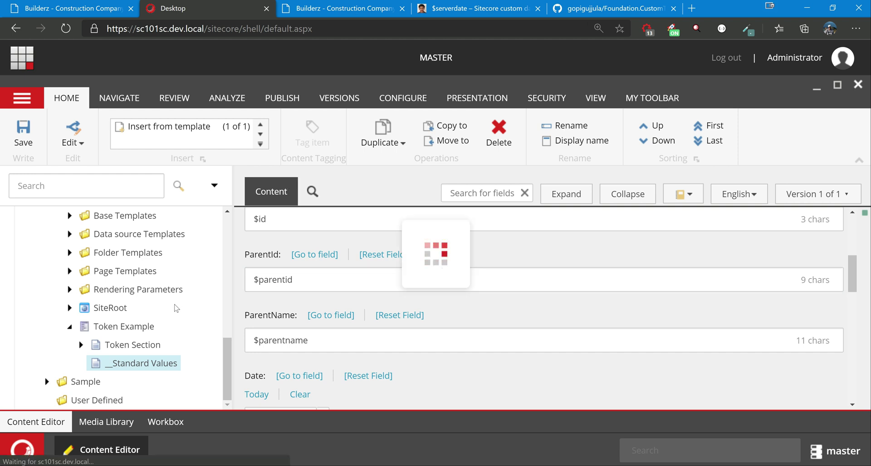
pyautogui.scroll(5, 144, 345)
pyautogui.scroll(2, 145, 342)
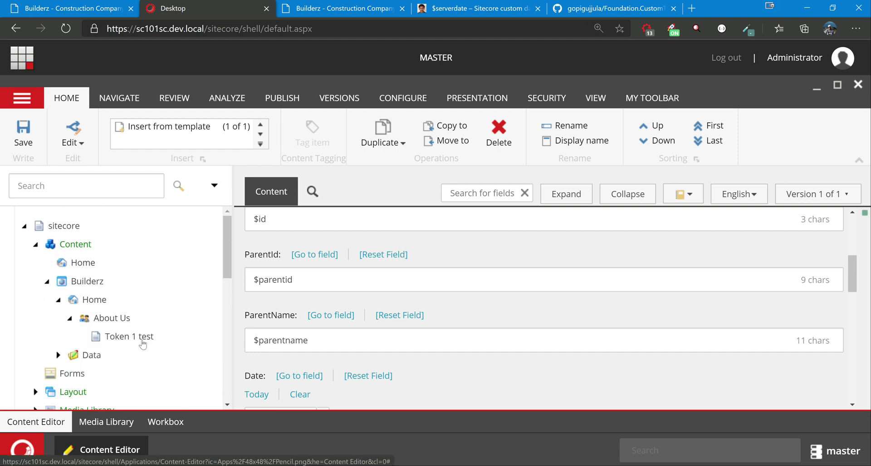
pyautogui.rightClick(107, 317)
pyautogui.moveTo(149, 249)
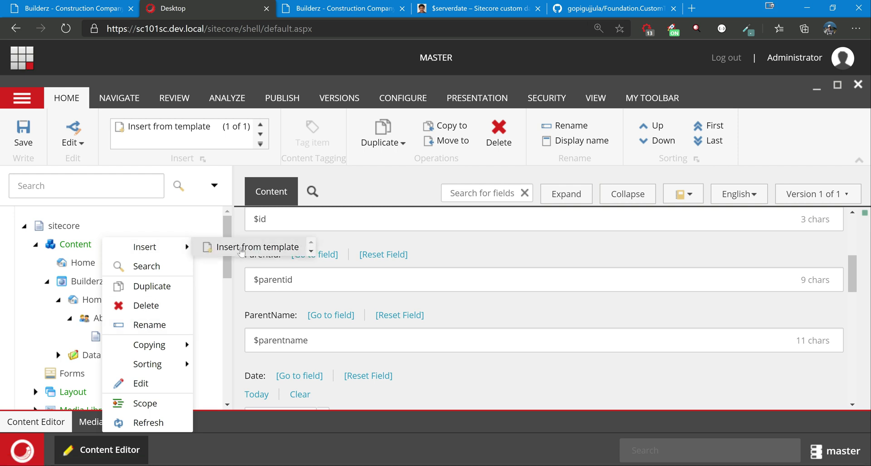
pyautogui.click(266, 249)
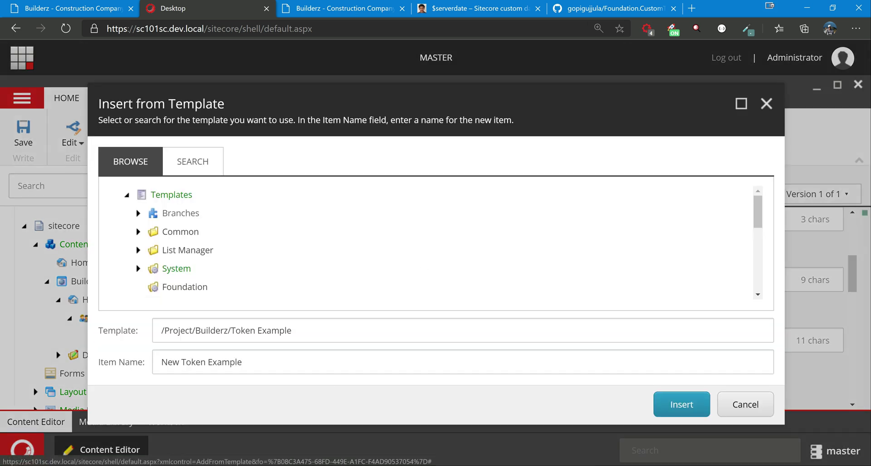
pyautogui.click(181, 362)
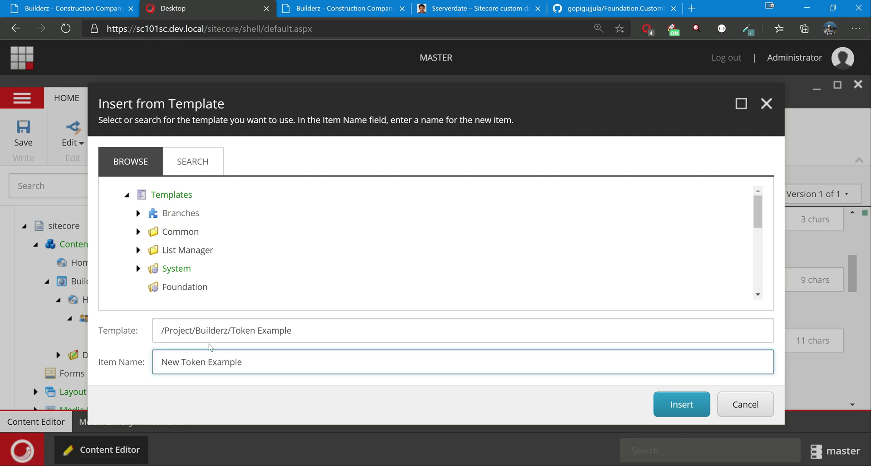
pyautogui.hotkey('shift', 'Home')
pyautogui.press('Delete')
pyautogui.press('Delete')
pyautogui.press('End')
pyautogui.hotkey('ctrl', 'shift', 'Left')
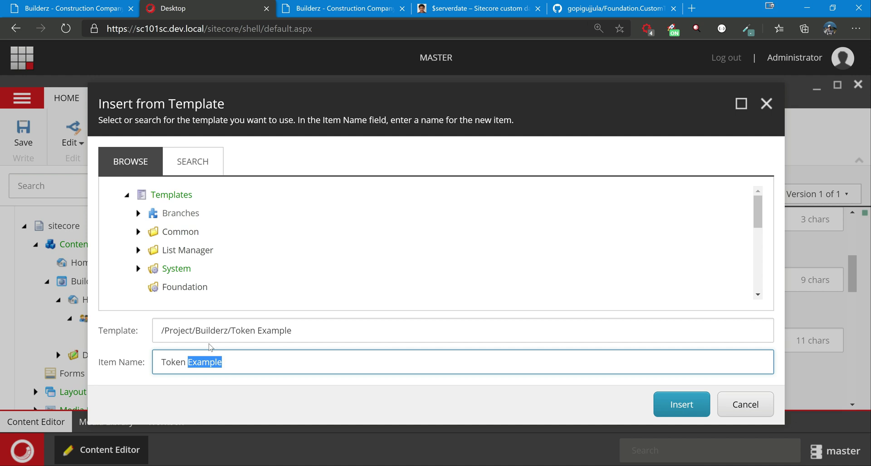
pyautogui.write('2')
pyautogui.click(675, 407)
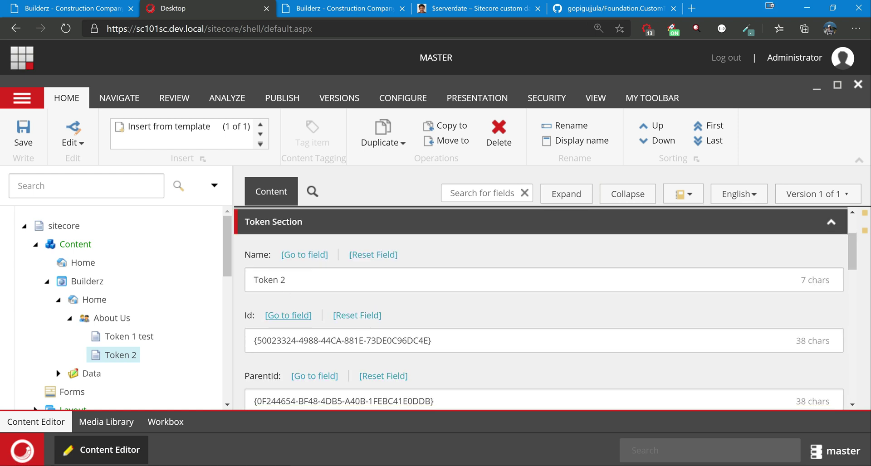
pyautogui.scroll(-2, 376, 313)
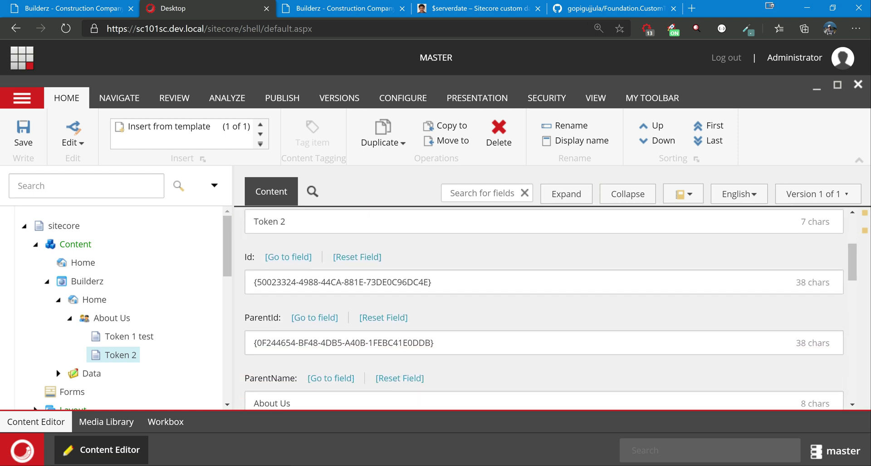
pyautogui.scroll(-5, 358, 340)
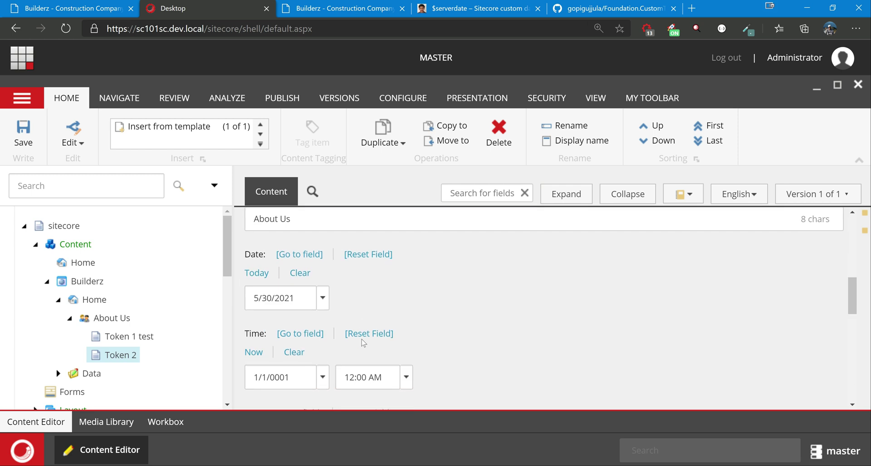
pyautogui.scroll(-2, 362, 344)
pyautogui.scroll(6, 363, 345)
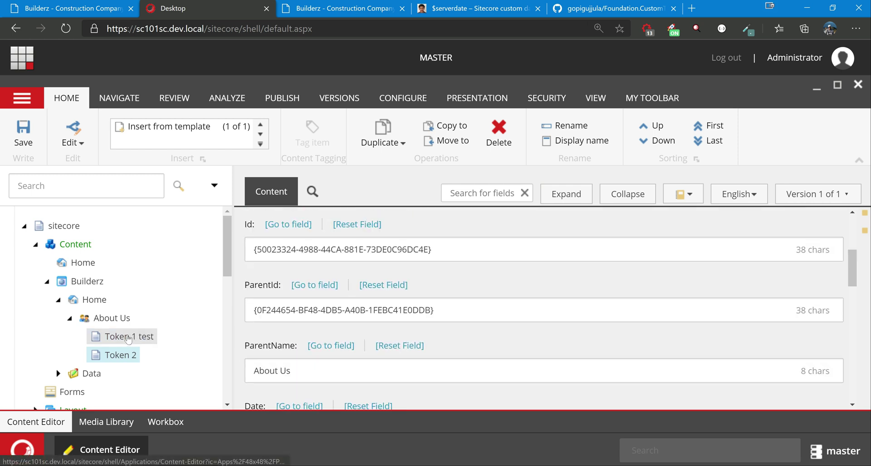
# Step: Open Token 1 test, highlight the unresolved $parentid value in ParentId, and review its fields
pyautogui.click(128, 337)
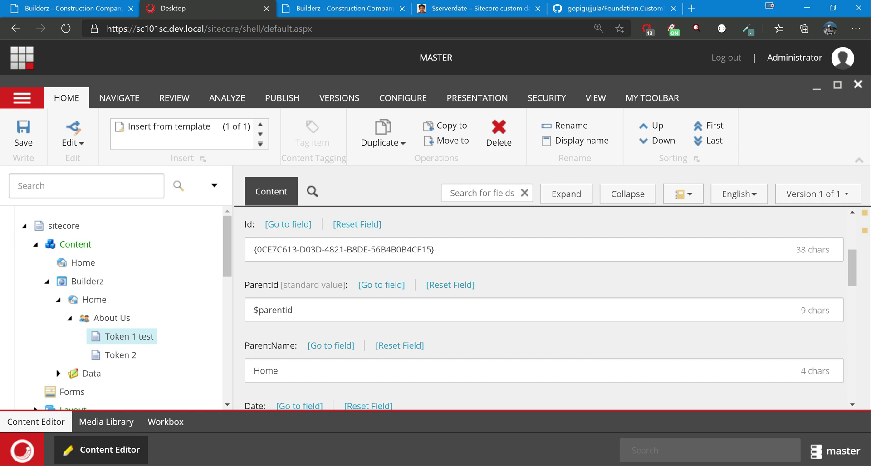
pyautogui.moveTo(293, 310); pyautogui.dragTo(241, 318)
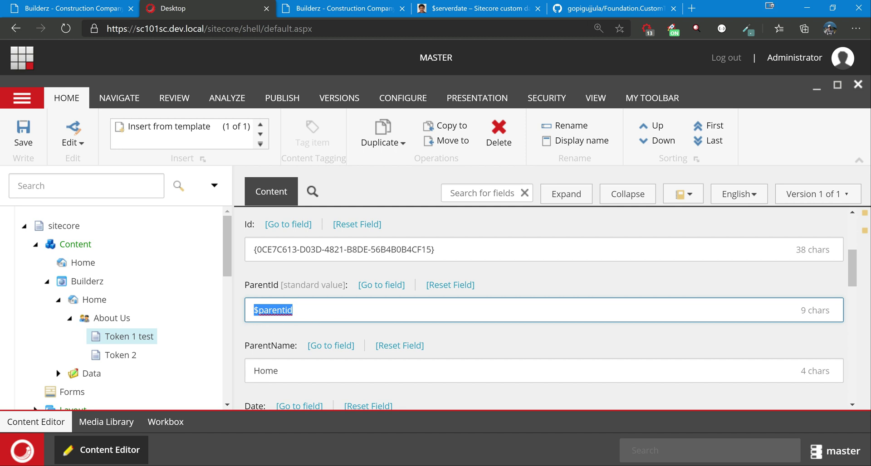
pyautogui.click(293, 310)
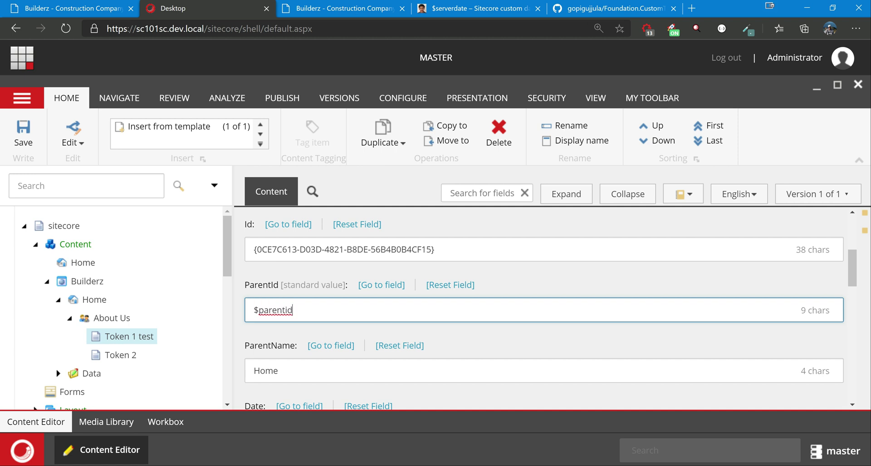
pyautogui.scroll(1, 544, 308)
pyautogui.scroll(-2, 545, 308)
pyautogui.scroll(-4, 544, 308)
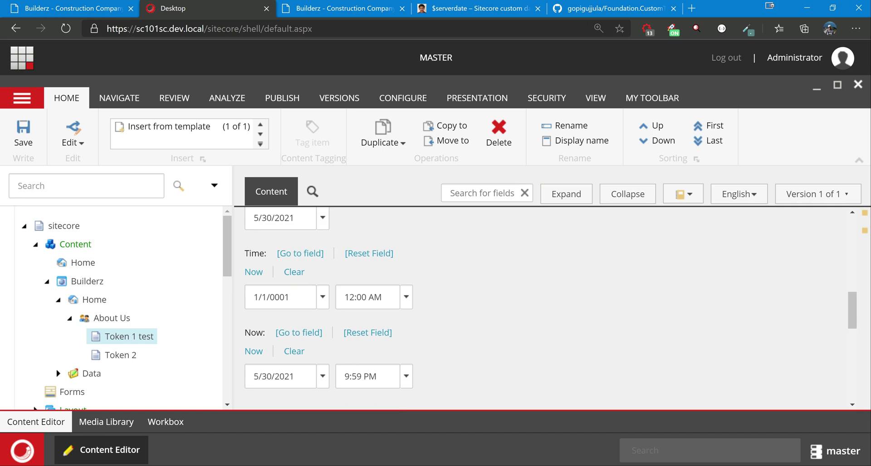
pyautogui.scroll(-1, 322, 324)
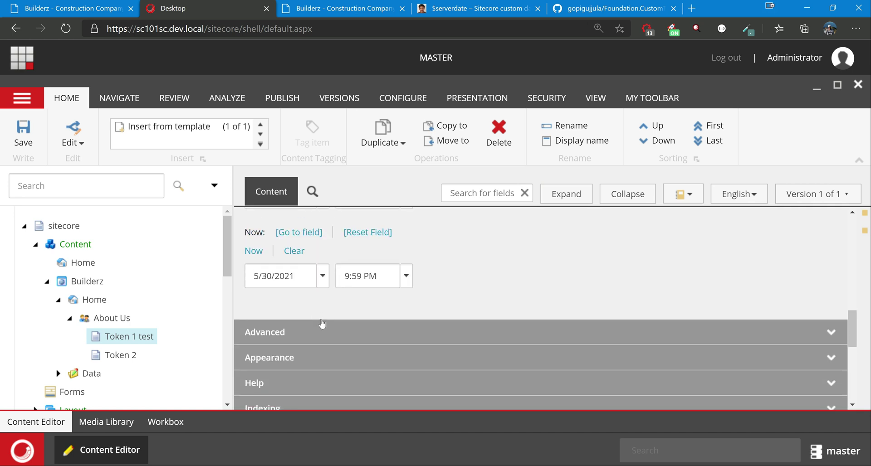
pyautogui.scroll(3, 322, 324)
pyautogui.scroll(4, 322, 323)
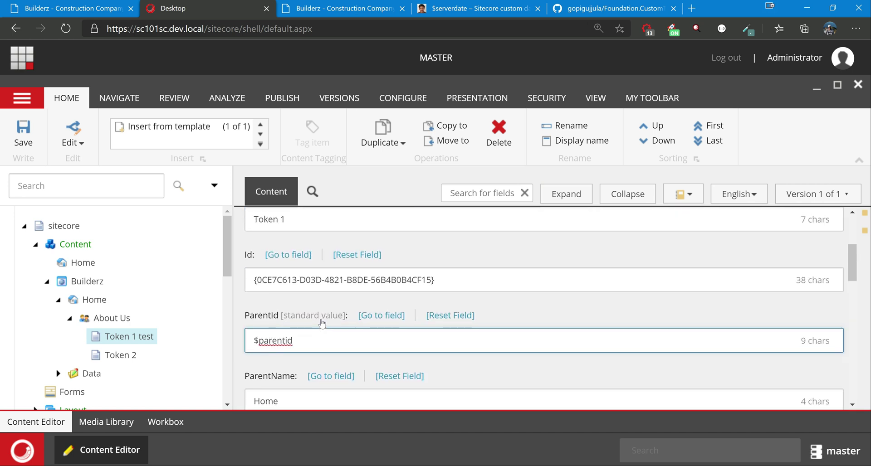
pyautogui.scroll(2, 322, 323)
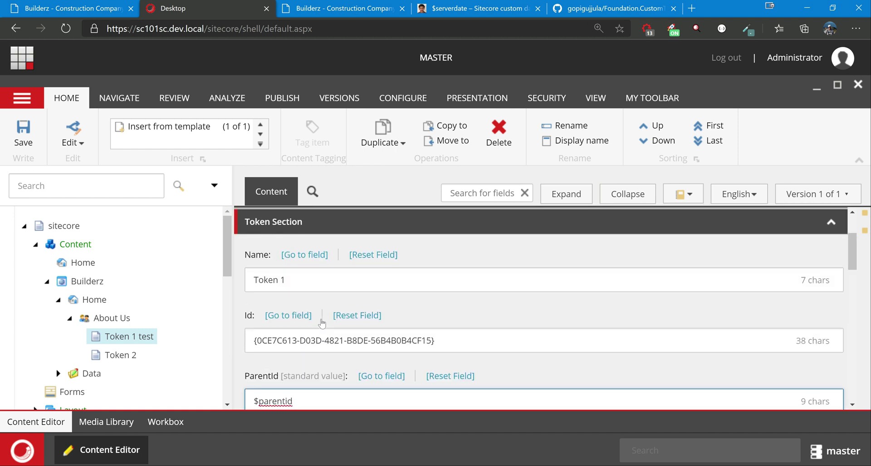
pyautogui.scroll(2, 322, 323)
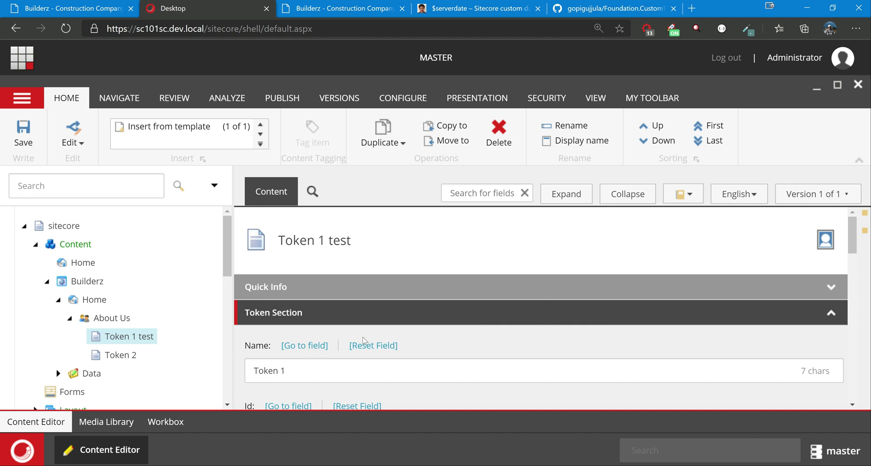
# Step: Review the ServerDateToken class: ExpandInitialFieldValue namespace, base processor, Process method and $serverdate Token constant
pyautogui.hotkey('alt', 'Tab')
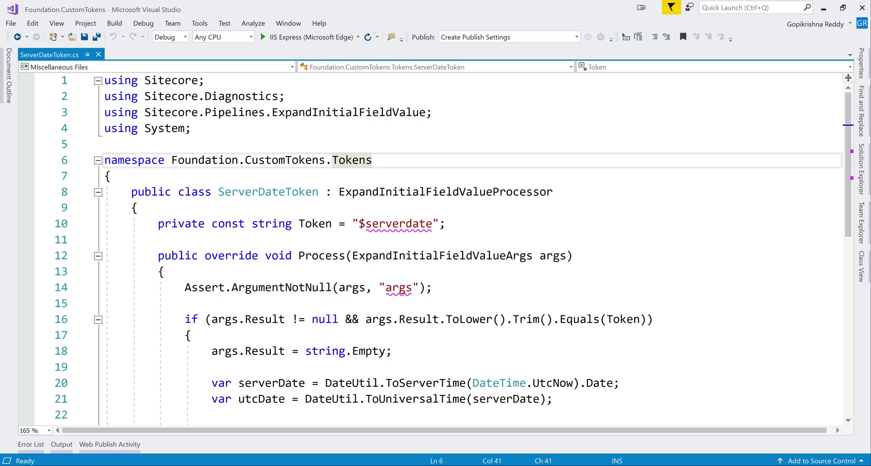
pyautogui.click(432, 113)
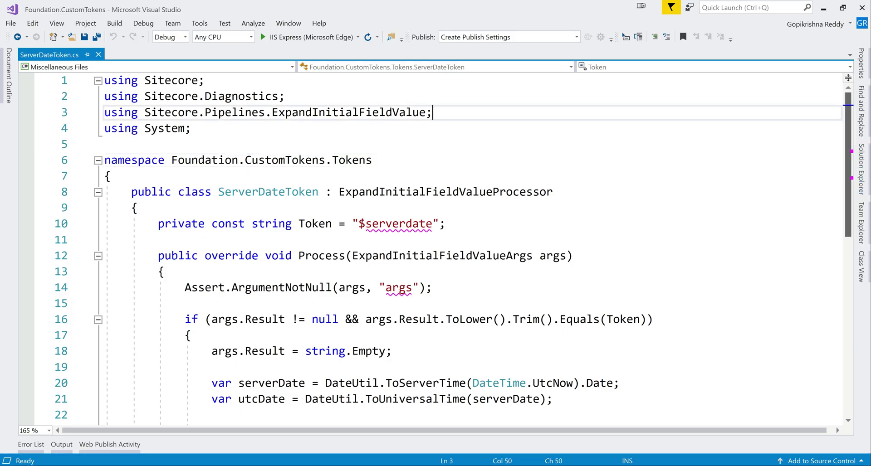
pyautogui.doubleClick(396, 225)
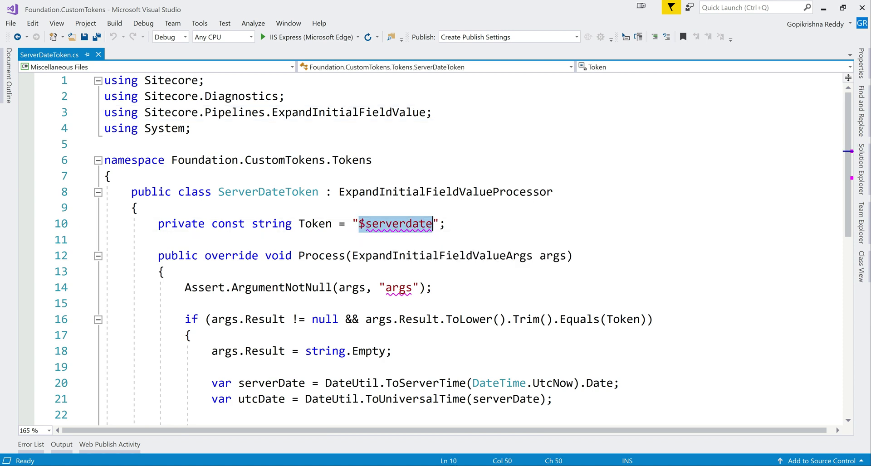
pyautogui.press('End')
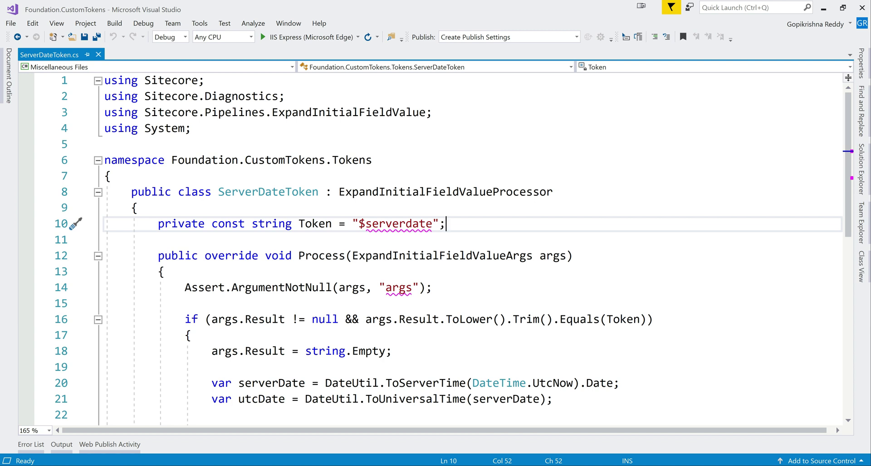
pyautogui.moveTo(144, 112); pyautogui.dragTo(427, 112)
pyautogui.click(426, 128)
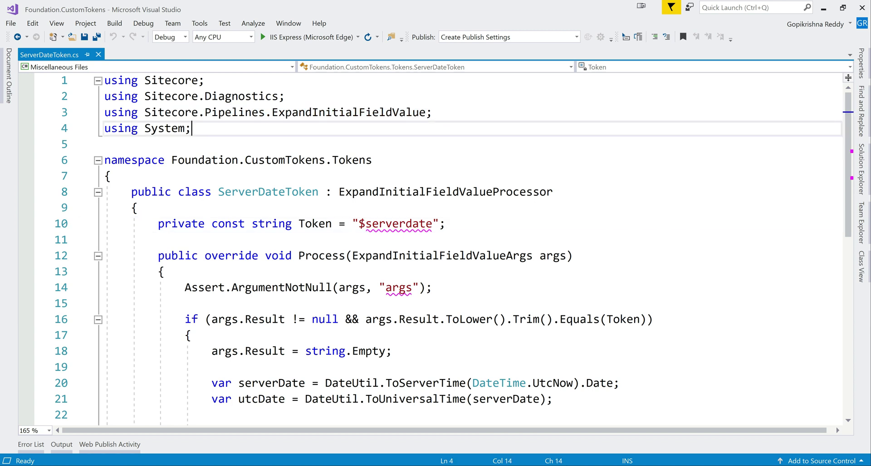
pyautogui.doubleClick(312, 112)
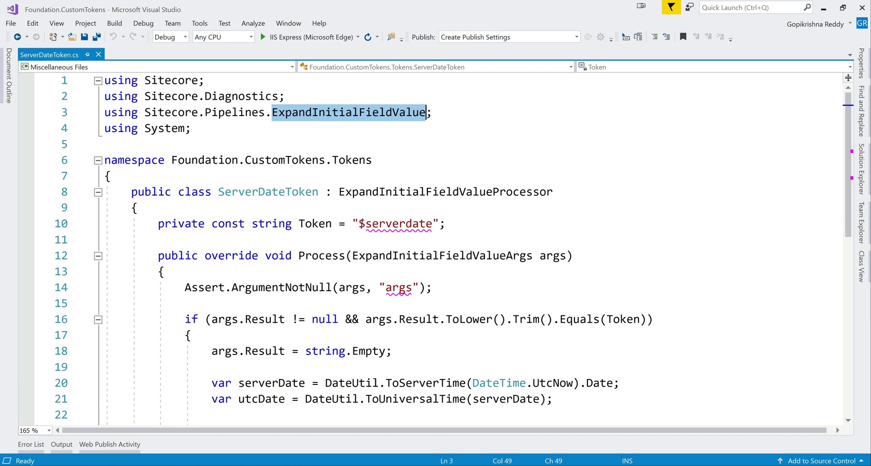
pyautogui.doubleClick(417, 192)
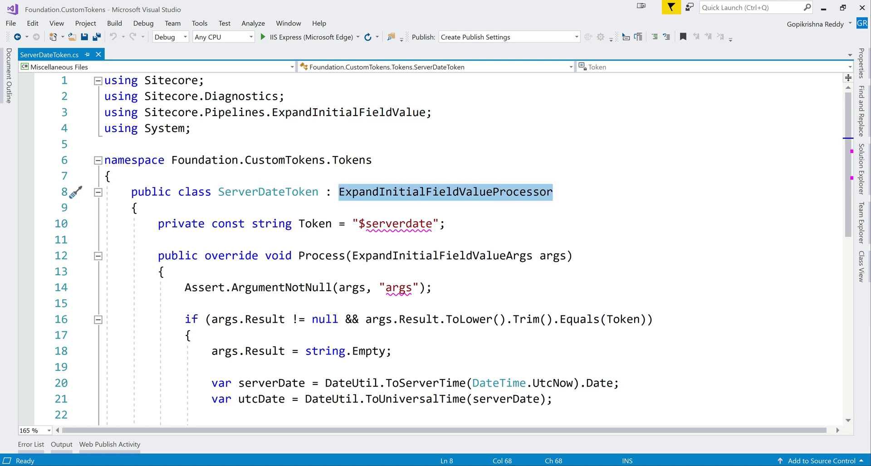
pyautogui.click(318, 255)
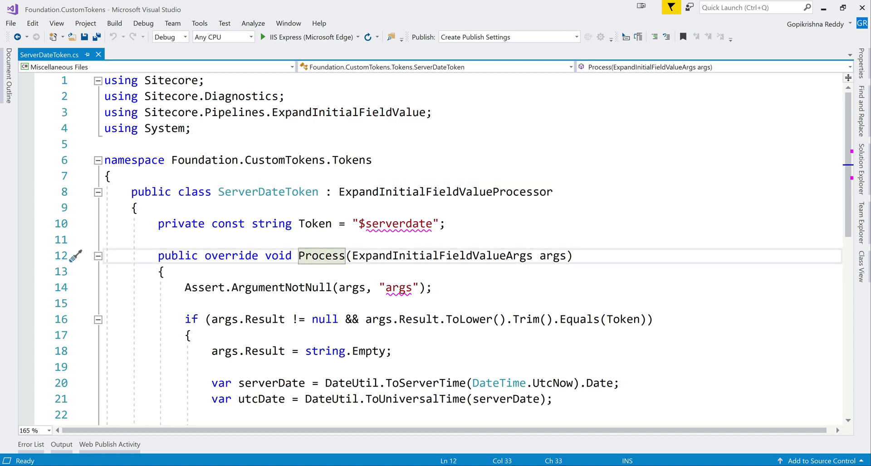
pyautogui.click(312, 224)
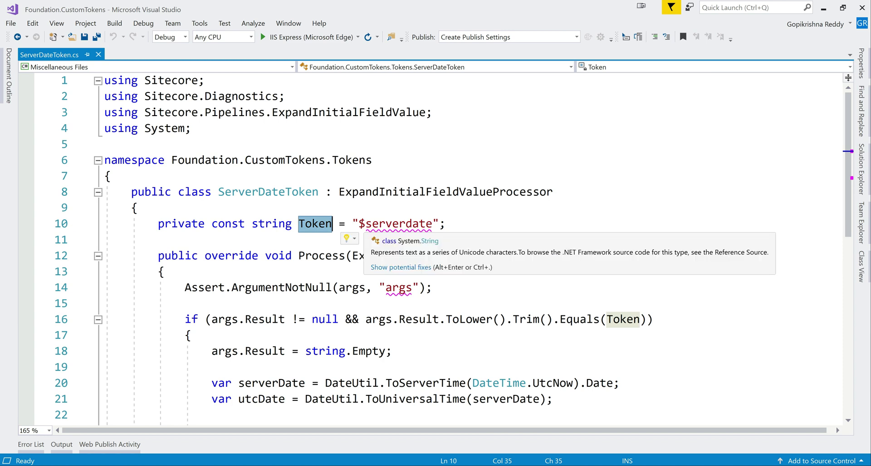
pyautogui.moveTo(358, 224); pyautogui.dragTo(433, 223)
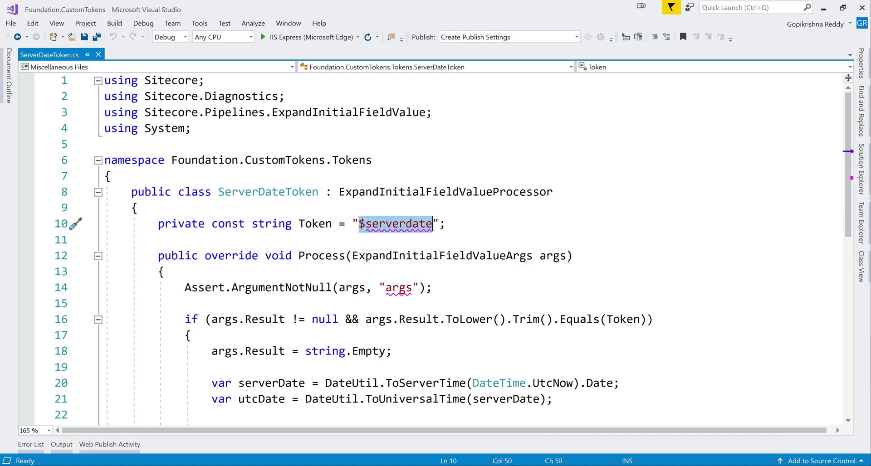
# Step: Examine the token-check if condition and the serverDate/utcDate conversion code on lines 20–23
pyautogui.scroll(-2, 432, 224)
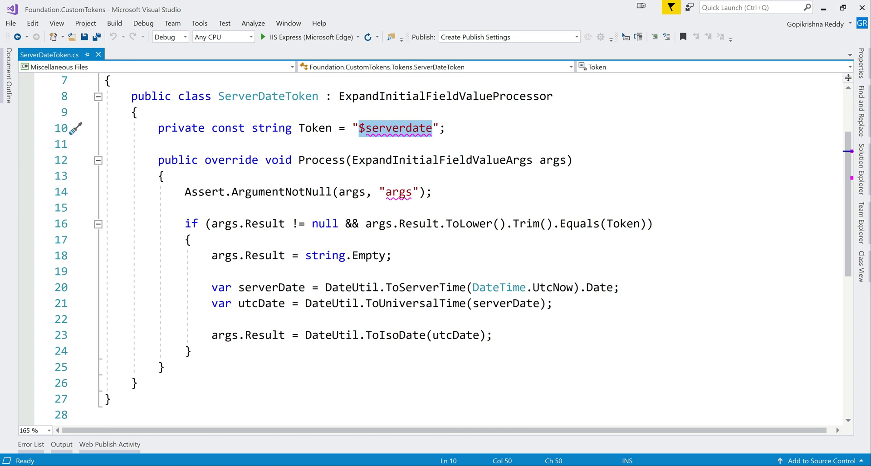
pyautogui.moveTo(185, 223); pyautogui.dragTo(190, 240)
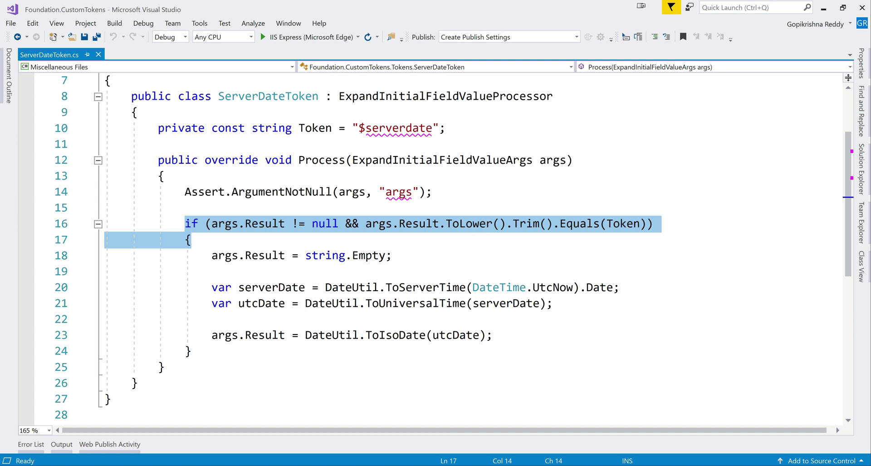
pyautogui.press('Escape')
pyautogui.scroll(-1, 431, 245)
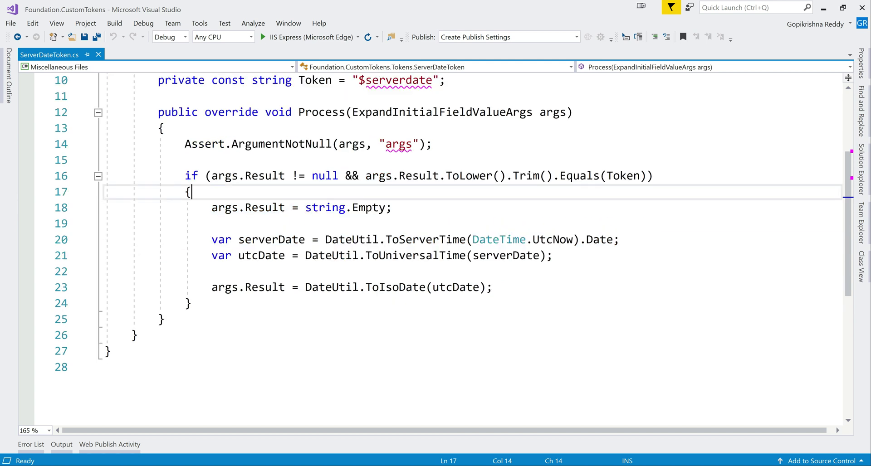
pyautogui.doubleClick(271, 240)
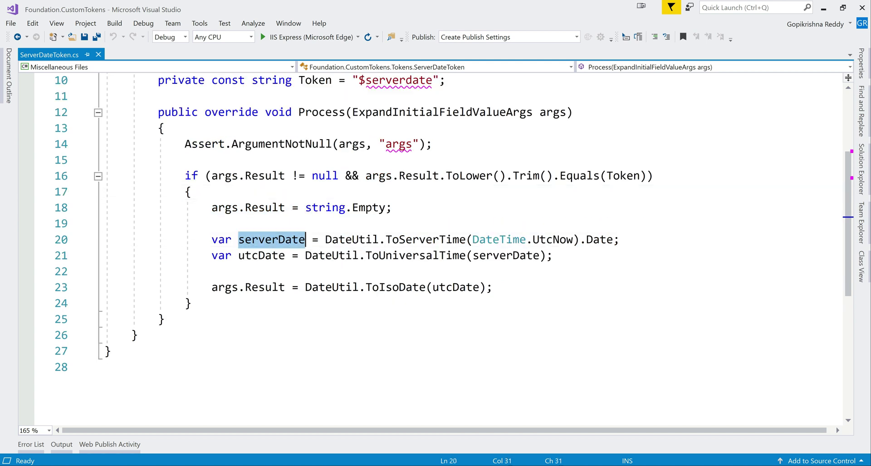
pyautogui.moveTo(551, 240)
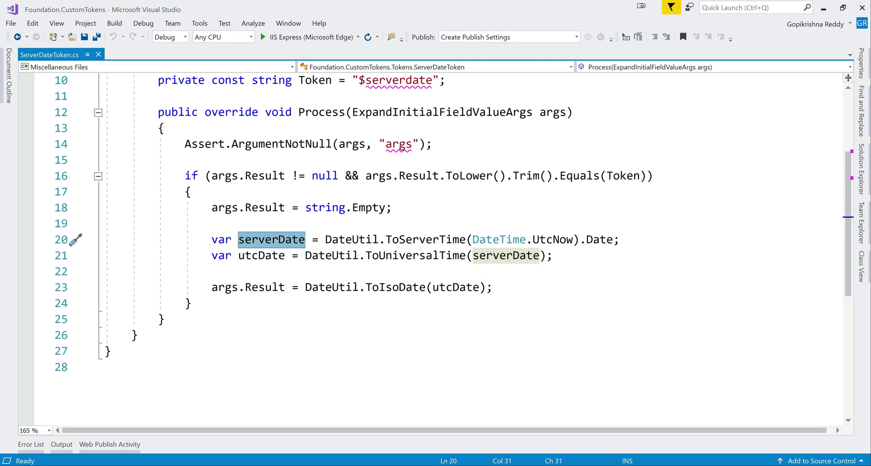
pyautogui.doubleClick(261, 256)
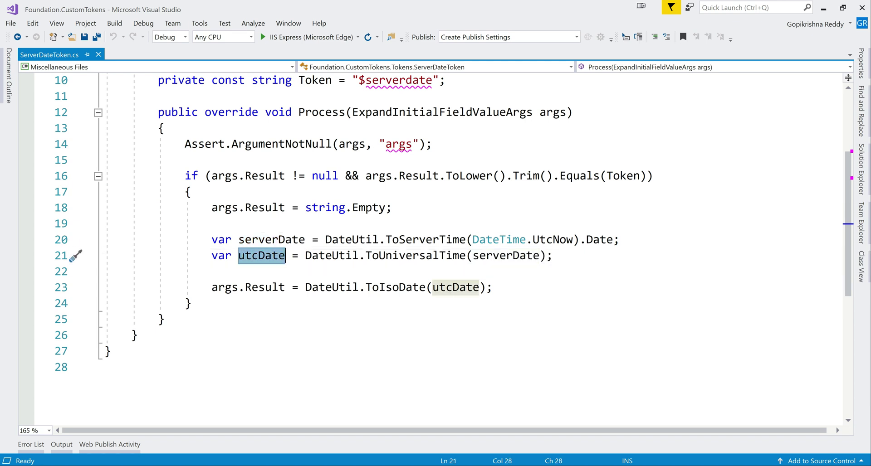
pyautogui.press('Up')
pyautogui.press('Home')
pyautogui.hotkey('shift', 'Down')
pyautogui.hotkey('shift', 'Down')
pyautogui.hotkey('shift', 'Down')
pyautogui.hotkey('shift', 'End')
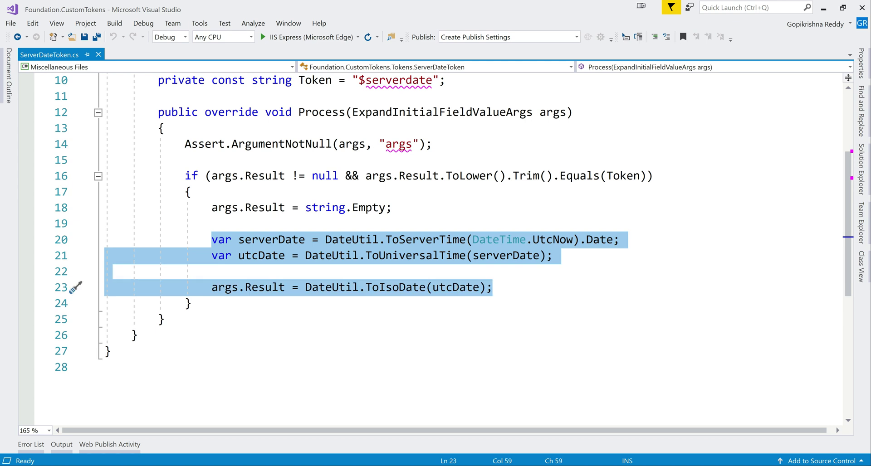
pyautogui.press('Escape')
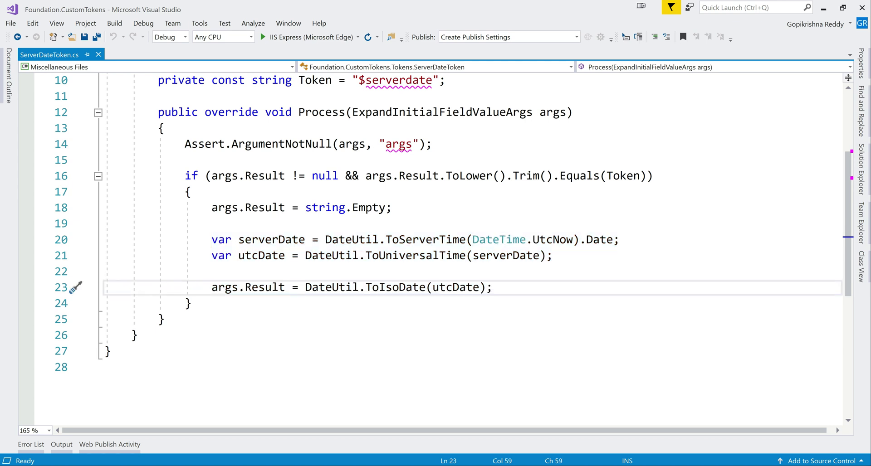
# Step: Show that args.Result replaces $serverdate with DateUtil.ToIsoDate(utcDate)
pyautogui.doubleClick(252, 287)
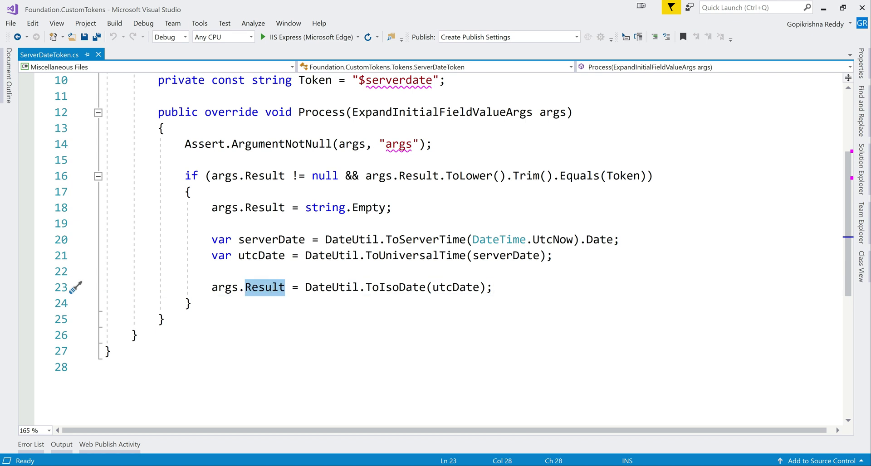
pyautogui.moveTo(359, 80); pyautogui.dragTo(432, 81)
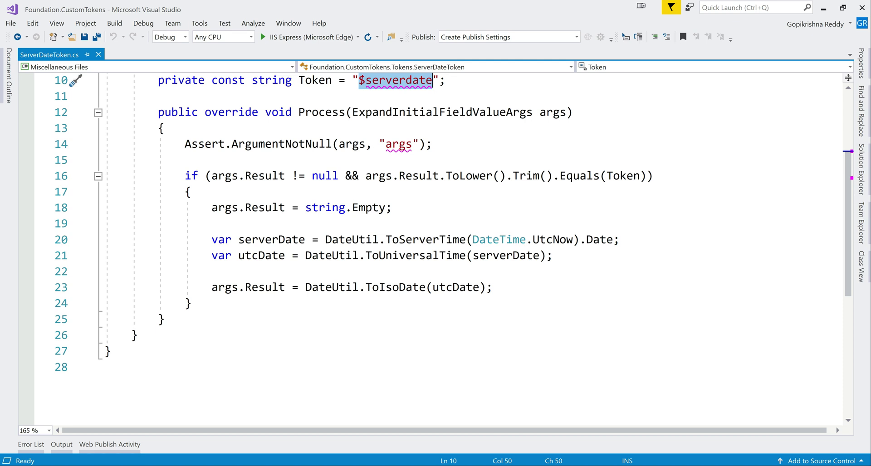
pyautogui.moveTo(305, 288); pyautogui.dragTo(486, 287)
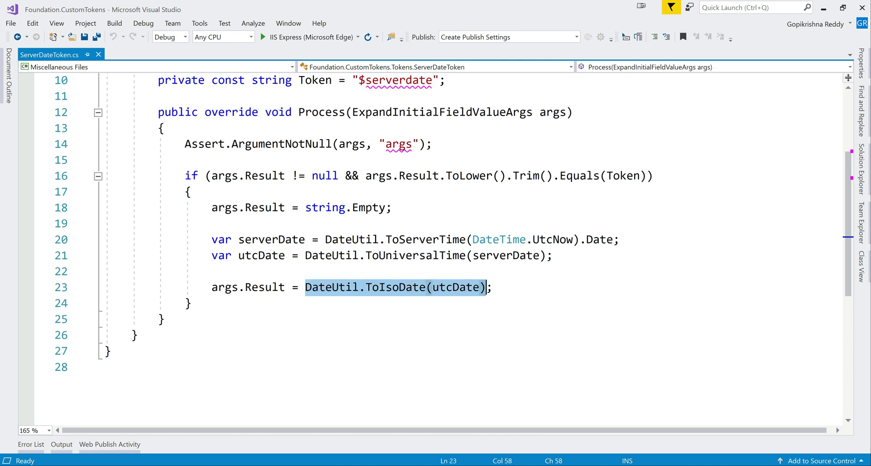
pyautogui.scroll(3, 436, 250)
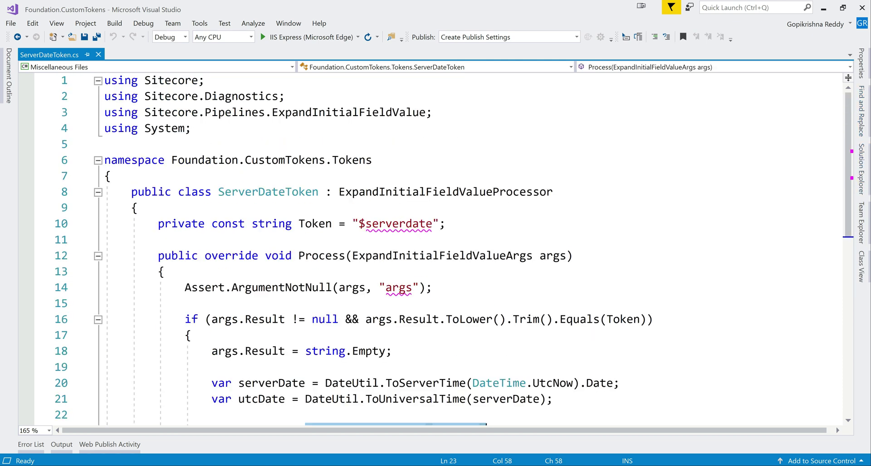
# Step: Open Foundation.CustomTokens.ServerDateToken.config from App_Config > Include > CustomTokens
pyautogui.click(862, 172)
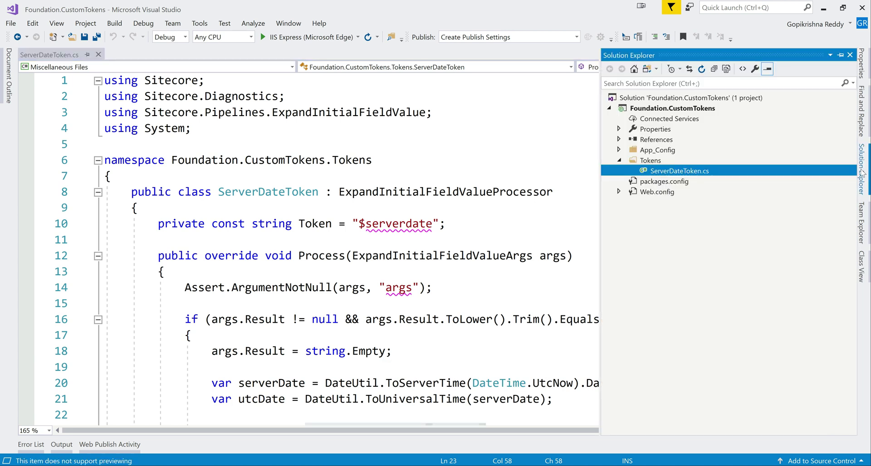
pyautogui.click(619, 150)
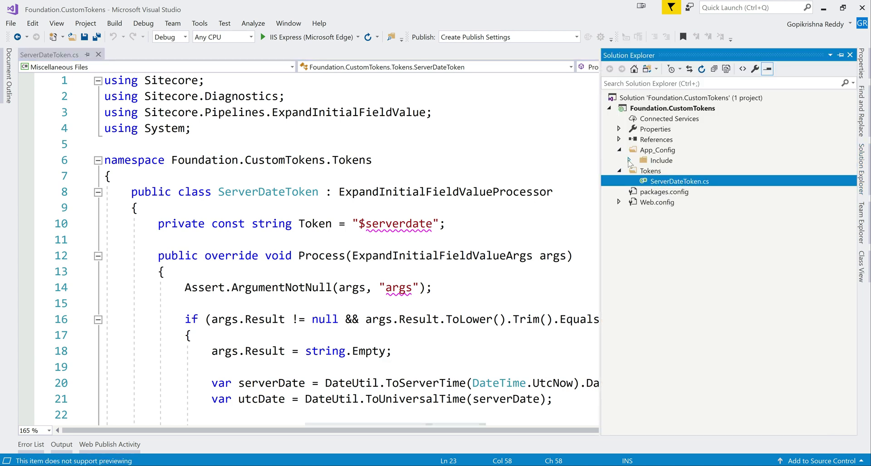
pyautogui.click(629, 160)
pyautogui.click(639, 170)
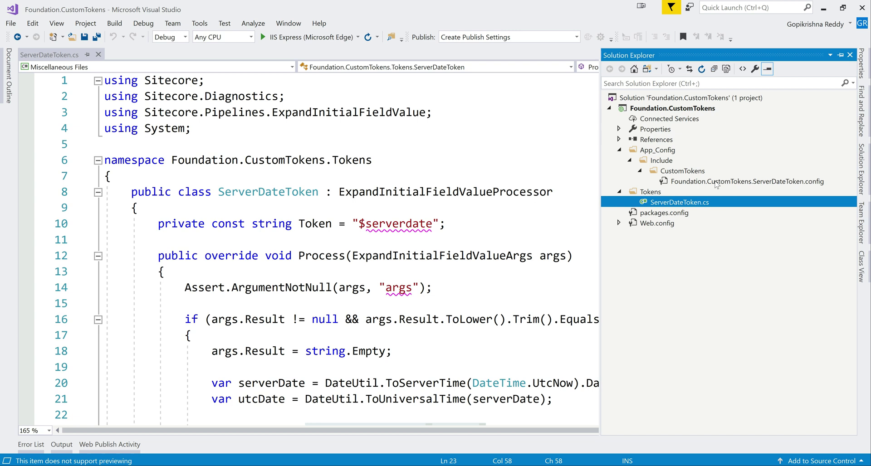
pyautogui.doubleClick(715, 181)
# Step: Inspect the patch:after placement and the ServerDateToken processor registered for ExpandInitialFieldValue
pyautogui.click(191, 212)
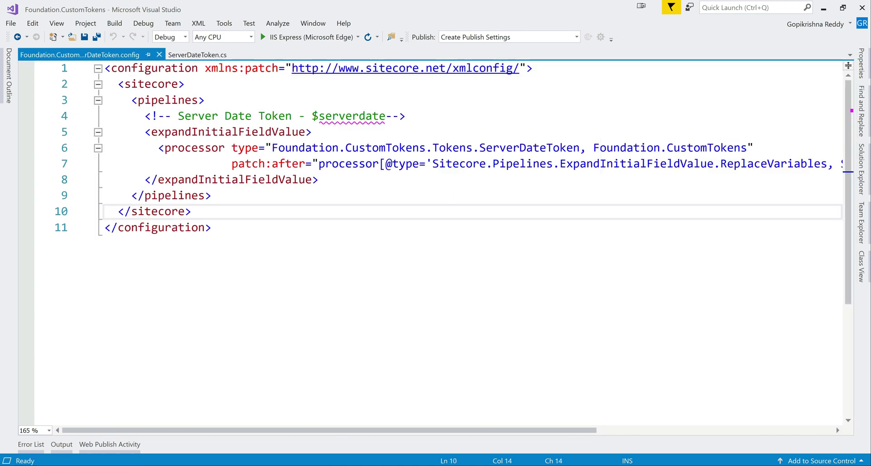
pyautogui.doubleClick(287, 164)
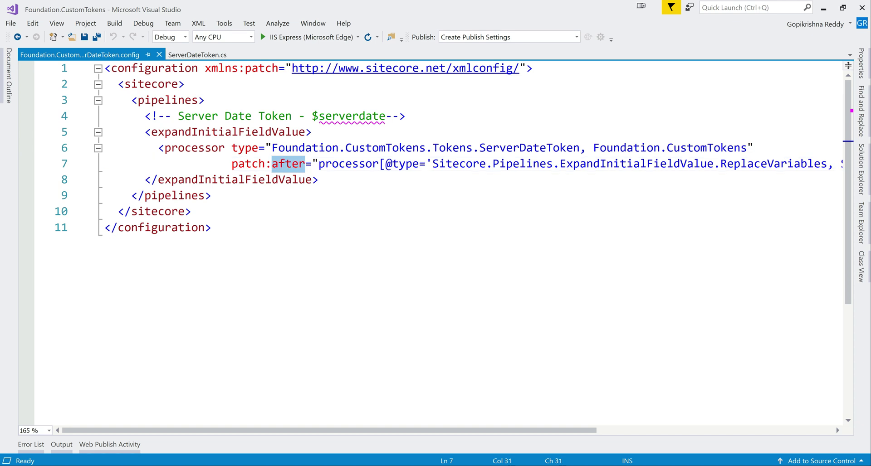
pyautogui.doubleClick(526, 148)
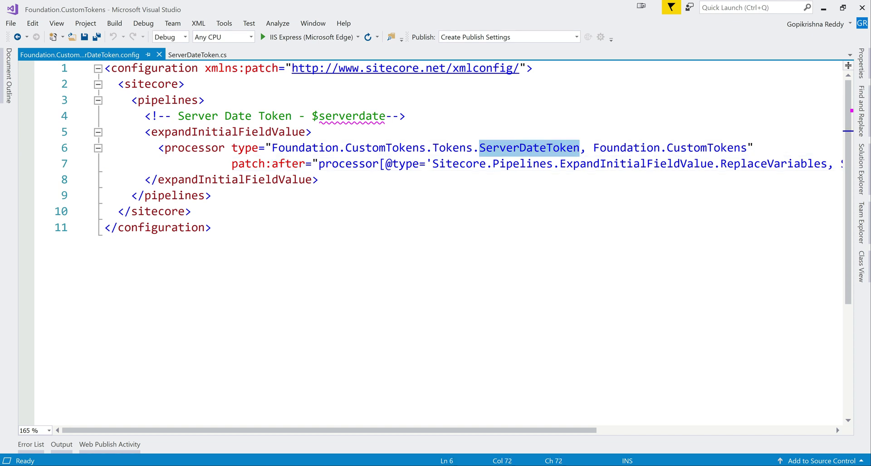
pyautogui.doubleClick(635, 164)
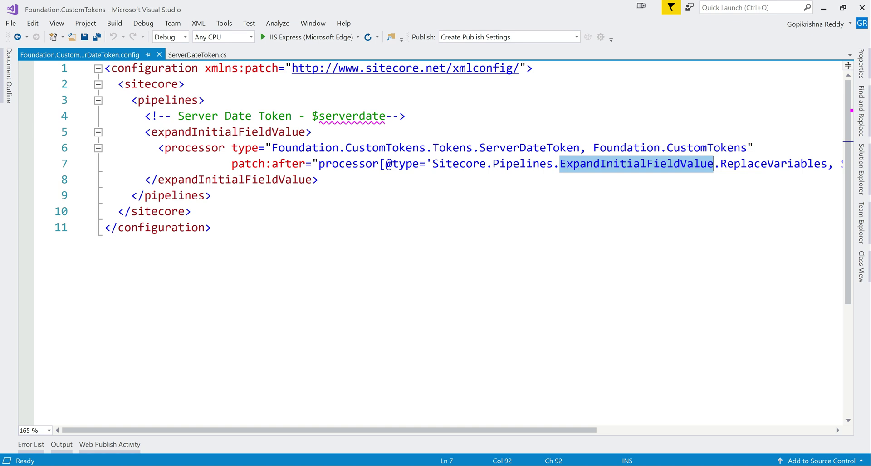
pyautogui.doubleClick(531, 148)
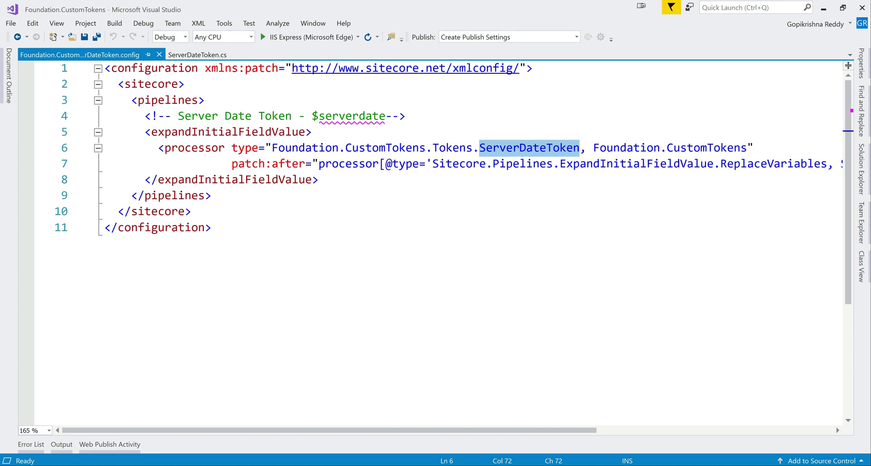
# Step: Compare ServerDateToken.config against ServerDateToken.cs, then return to Token 1 test in Sitecore
pyautogui.click(197, 55)
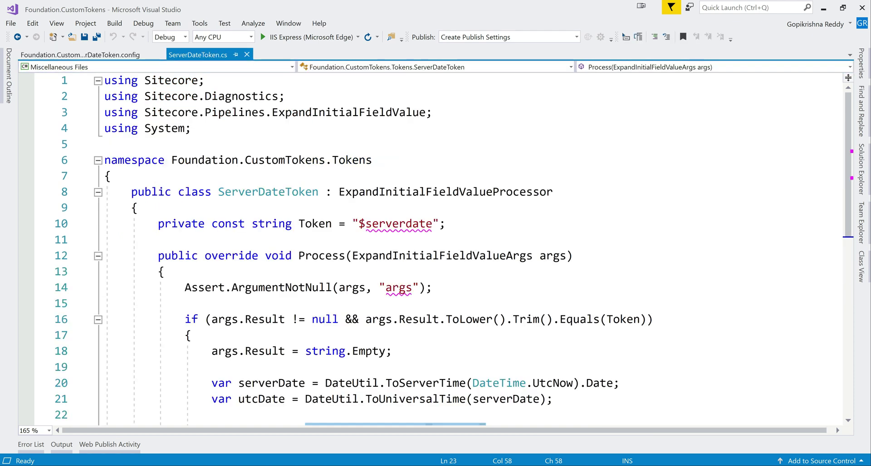
pyautogui.scroll(-2, 435, 250)
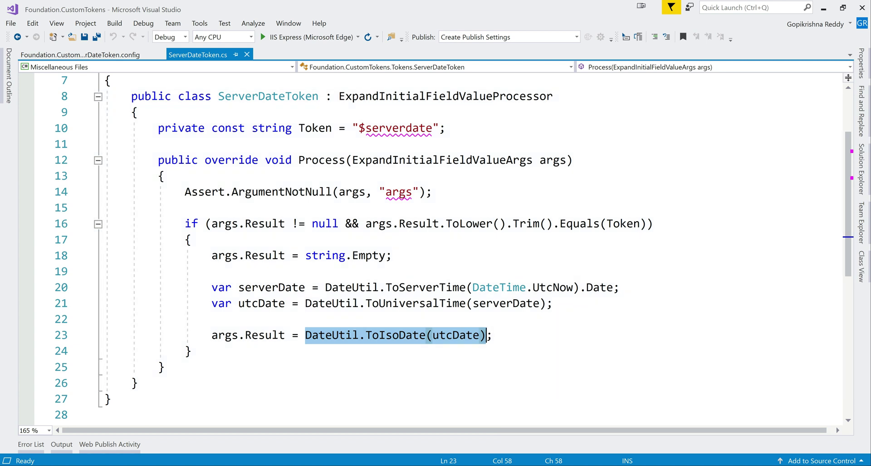
pyautogui.click(109, 55)
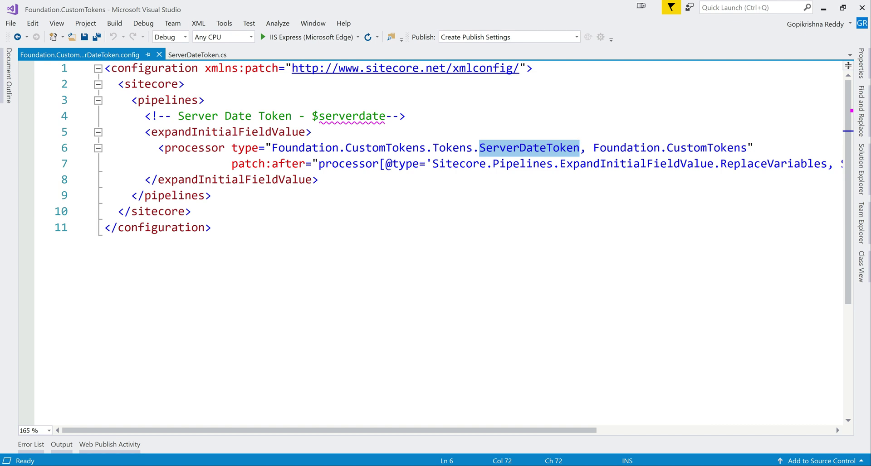
pyautogui.click(199, 58)
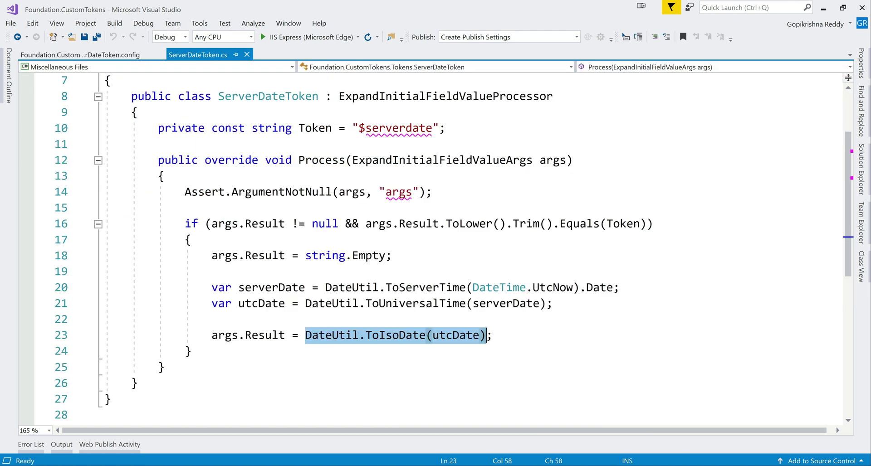
pyautogui.scroll(2, 431, 245)
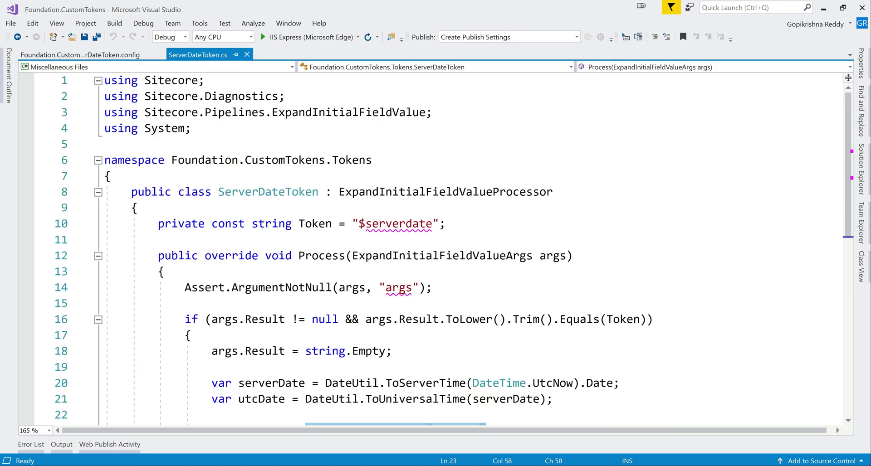
pyautogui.scroll(-4, 430, 244)
pyautogui.scroll(2, 431, 245)
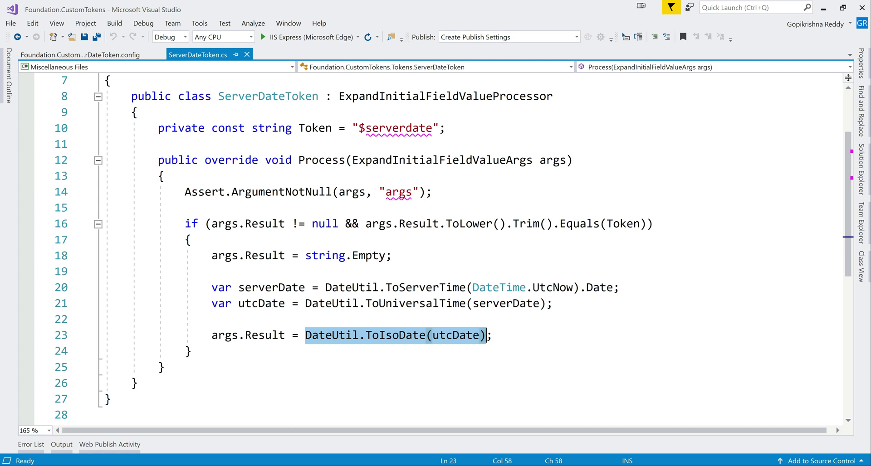
pyautogui.scroll(2, 431, 245)
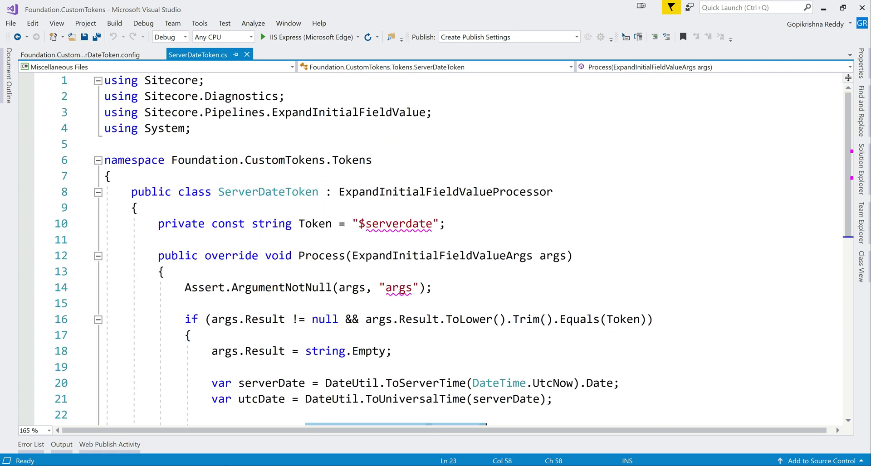
pyautogui.hotkey('alt', 'Tab')
pyautogui.scroll(-1, 474, 270)
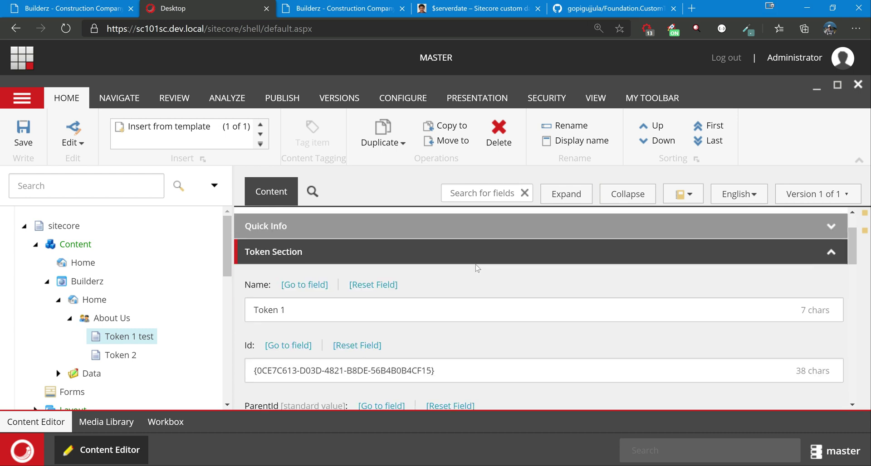
pyautogui.scroll(-2, 453, 278)
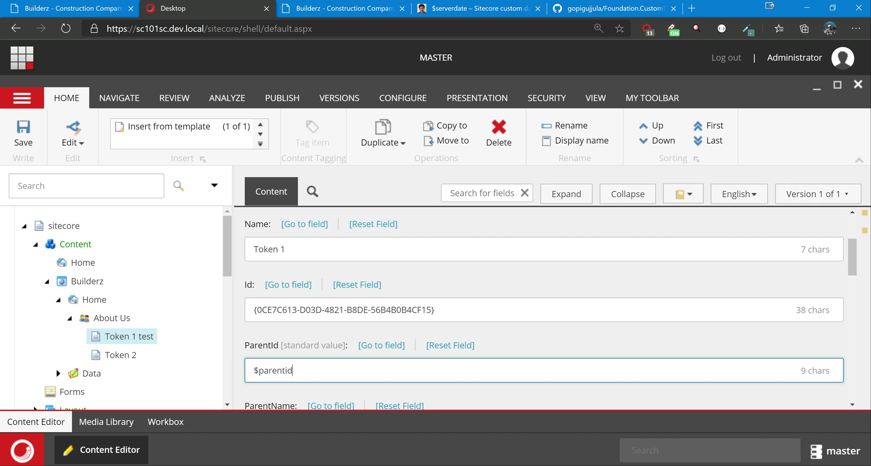
pyautogui.scroll(-3, 544, 309)
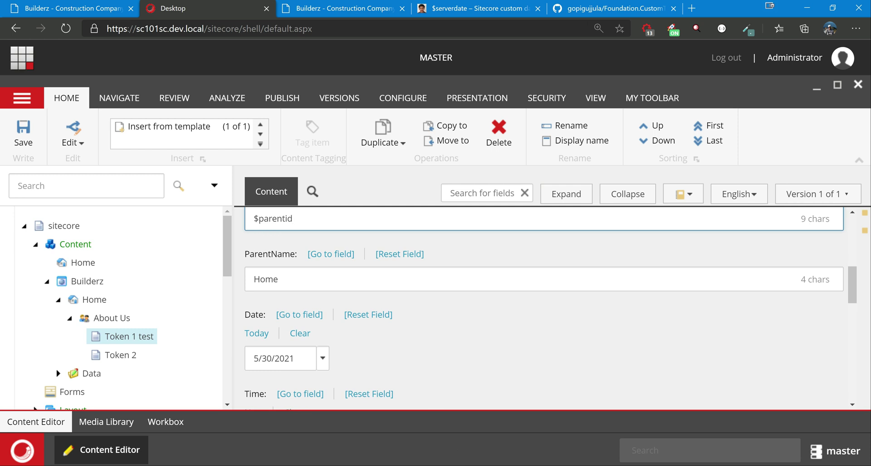
pyautogui.moveTo(460, 463)
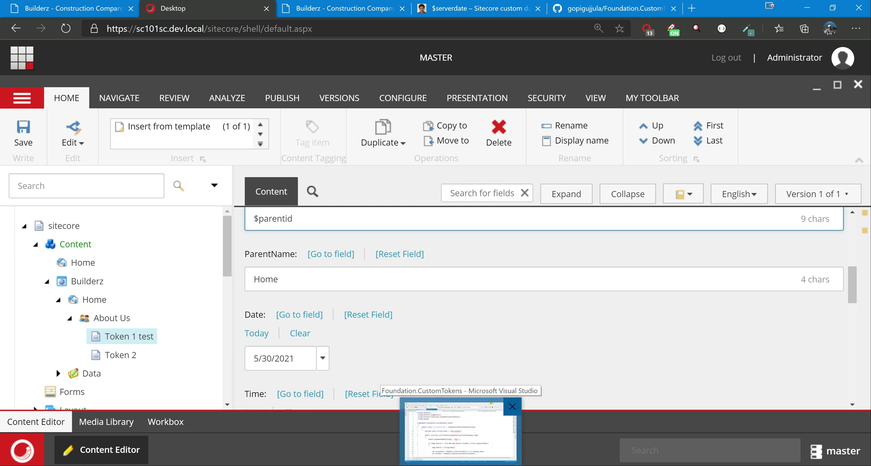